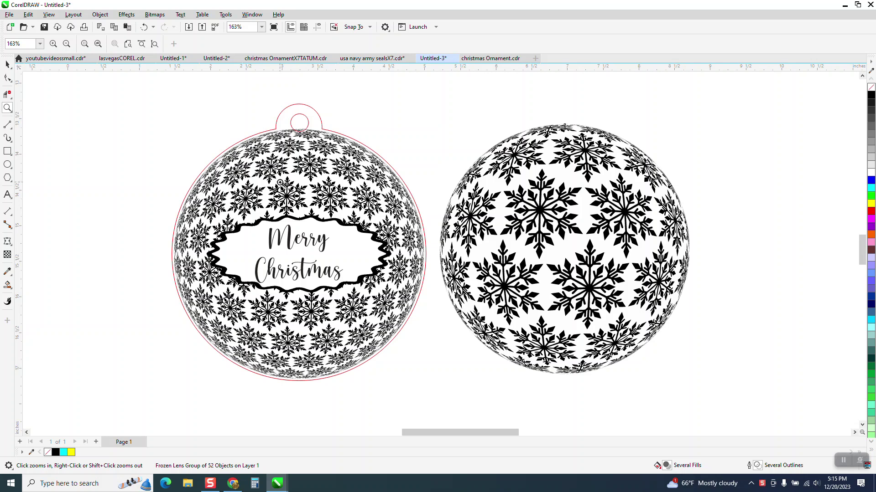
Examine the finished Merry Christmas ornament and the single source snowflake up close
{"action": "left_click_drag", "start_coordinate": [179, 128], "coordinate": [441, 380]}
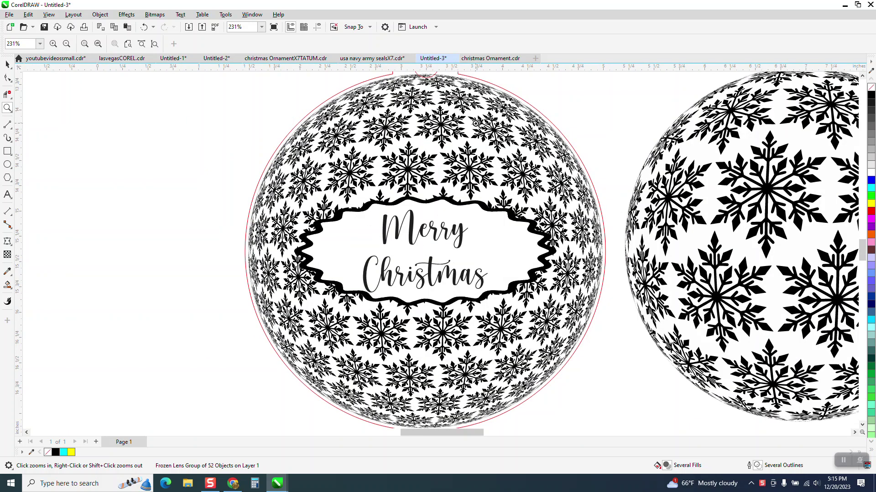
{"action": "scroll", "coordinate": [274, 164], "scroll_direction": "down", "scroll_amount": 1}
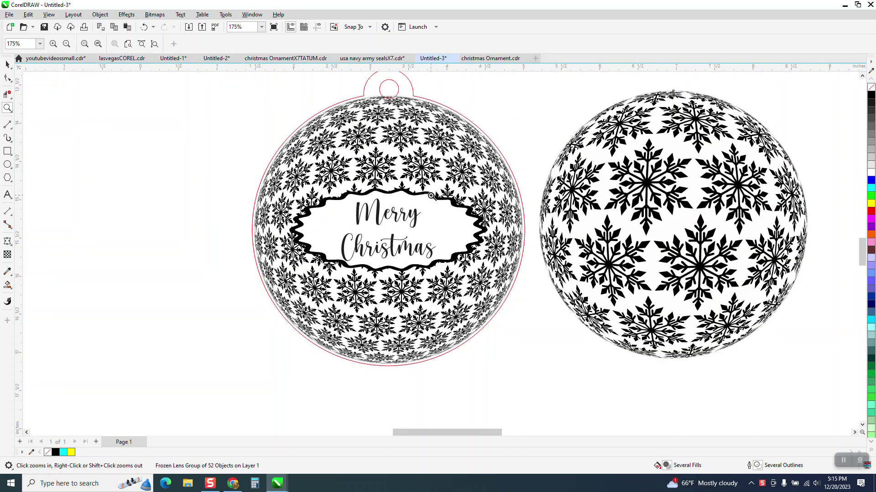
{"action": "scroll", "coordinate": [318, 225], "scroll_direction": "down", "scroll_amount": 4}
{"action": "scroll", "coordinate": [355, 263], "scroll_direction": "down", "scroll_amount": 3}
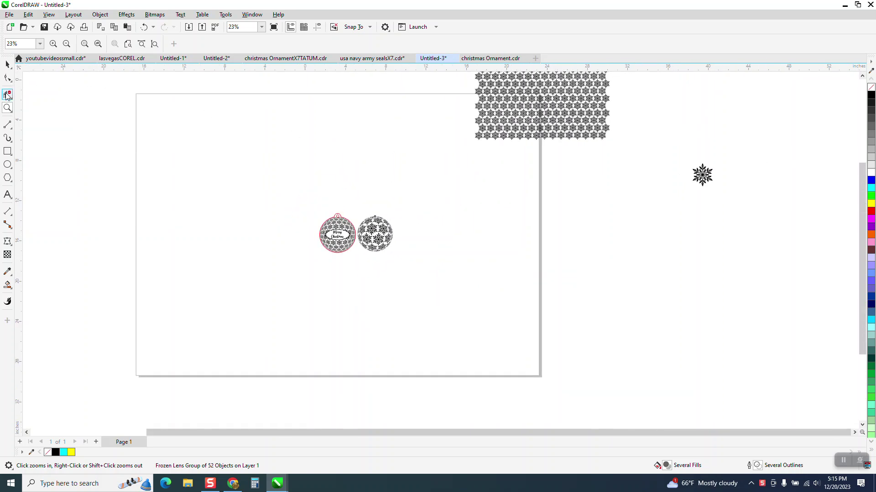
{"action": "left_click_drag", "start_coordinate": [684, 165], "coordinate": [719, 197]}
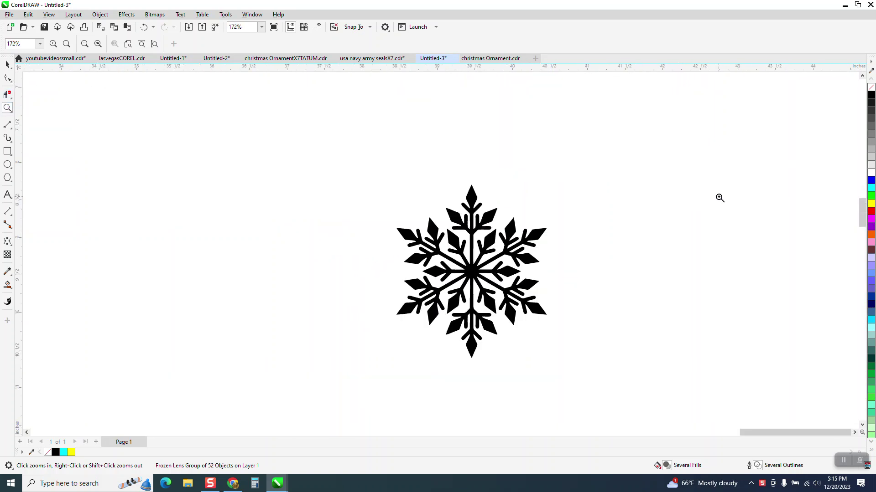
{"action": "right_click", "coordinate": [475, 239]}
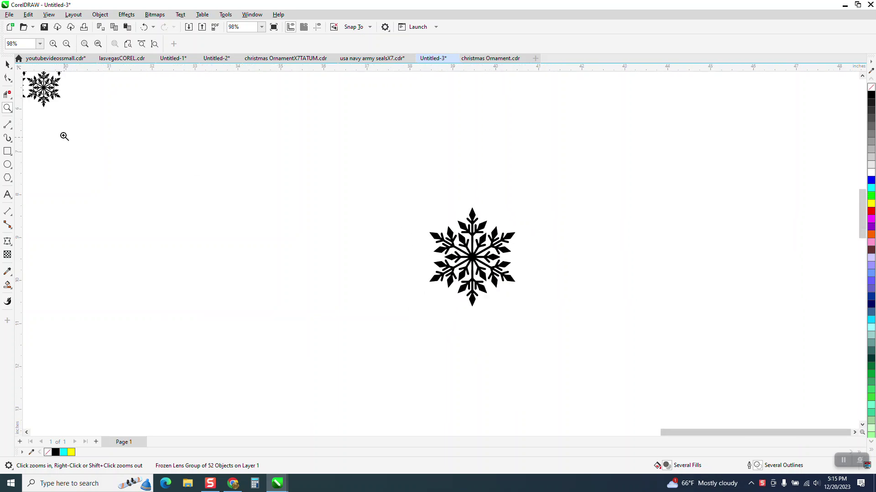
Move the snowflake pattern off the page to its right, and place the single snowflake further out beyond it
{"action": "left_click", "coordinate": [7, 64]}
{"action": "scroll", "coordinate": [504, 306], "scroll_direction": "down", "scroll_amount": 1}
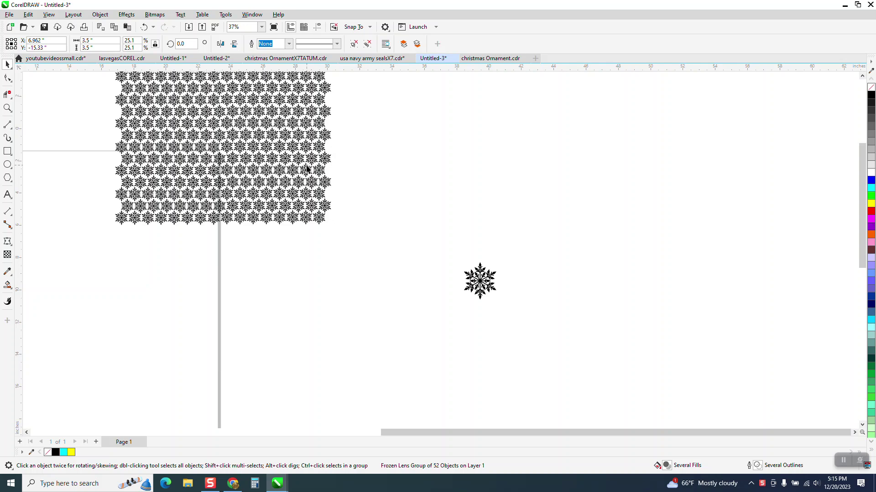
{"action": "left_click_drag", "start_coordinate": [477, 277], "coordinate": [645, 128]}
{"action": "left_click_drag", "start_coordinate": [243, 174], "coordinate": [454, 307]}
{"action": "left_click", "coordinate": [574, 242]}
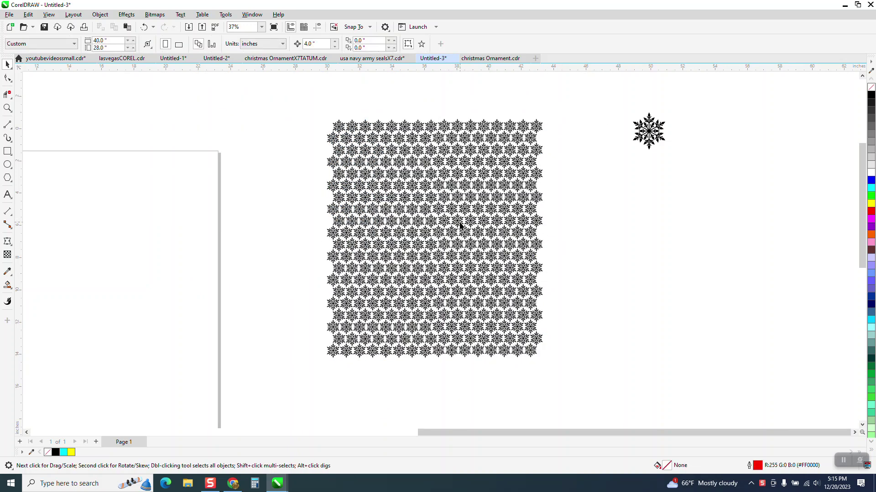
{"action": "left_click_drag", "start_coordinate": [651, 140], "coordinate": [753, 119]}
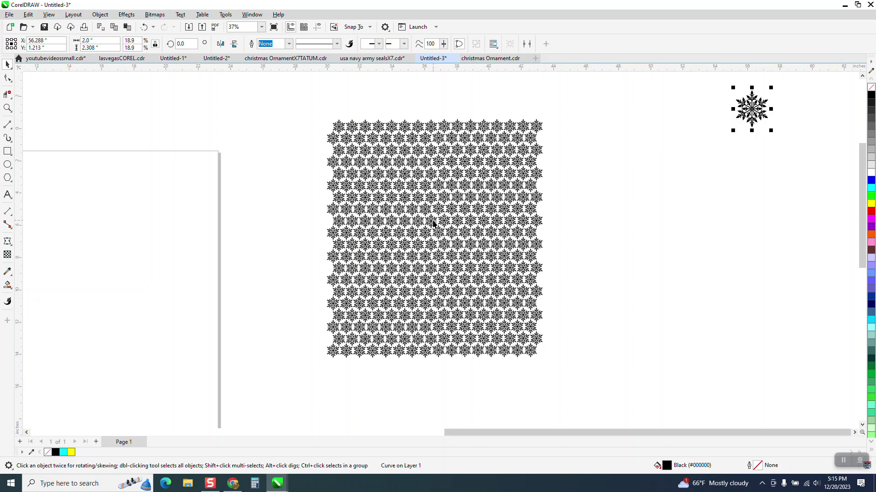
Move the two sample ornaments above the page and centre the snowflake pattern on the page
{"action": "scroll", "coordinate": [432, 217], "scroll_direction": "down", "scroll_amount": 3}
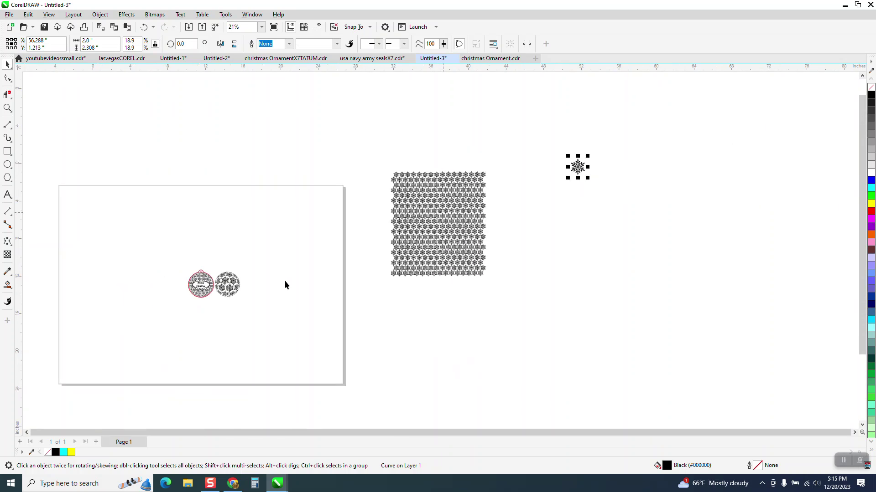
{"action": "left_click_drag", "start_coordinate": [145, 253], "coordinate": [253, 308]}
{"action": "left_click_drag", "start_coordinate": [200, 294], "coordinate": [219, 154]}
{"action": "left_click", "coordinate": [446, 224]}
{"action": "key", "text": "p"}
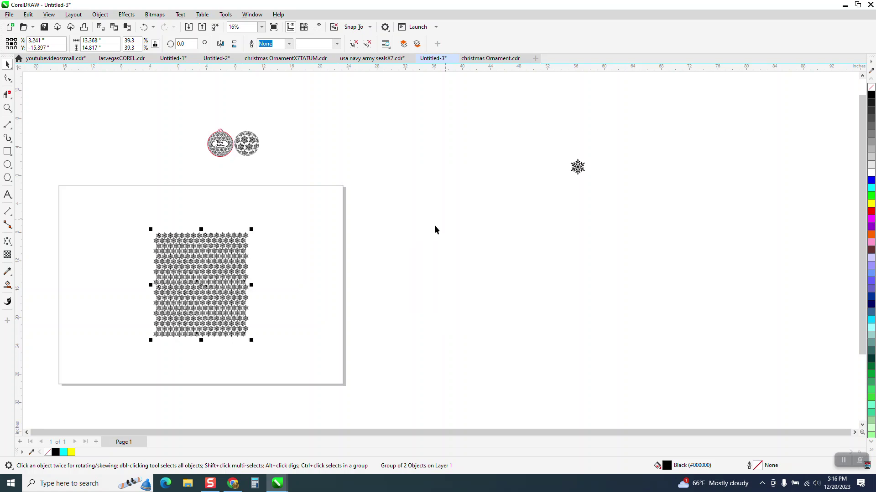
Draw a circle about 11.3 inches in diameter and centre it on the page over the snowflake pattern
{"action": "left_click", "coordinate": [9, 166]}
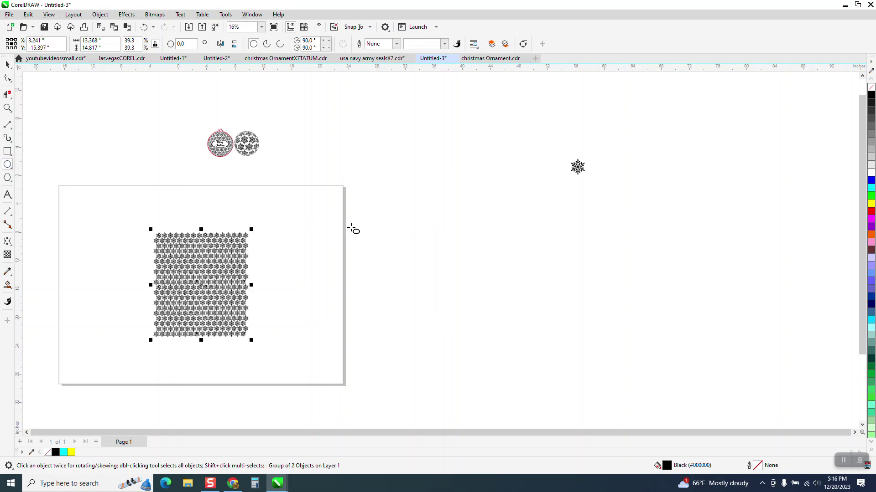
{"action": "left_click_drag", "start_coordinate": [391, 230], "coordinate": [333, 309]}
{"action": "key", "text": "p"}
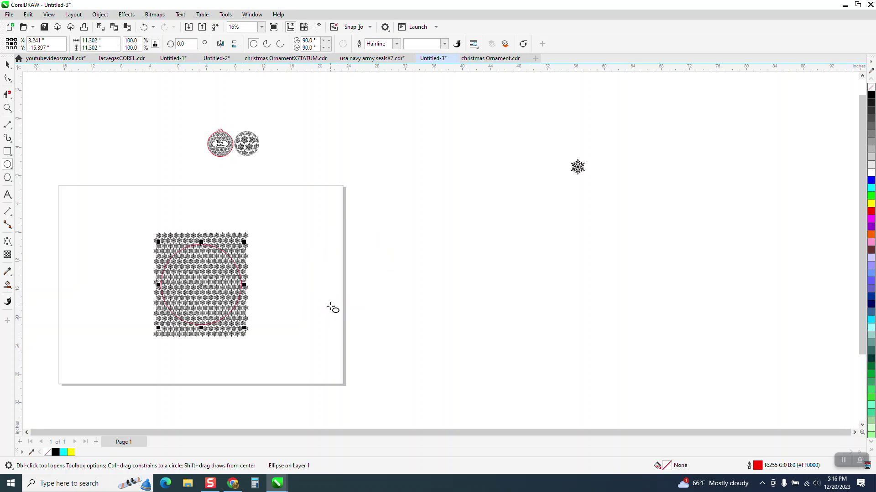
Apply a frozen Fish Eye lens with a 200% rate to the circle and move the resulting ball clear of the pattern
{"action": "left_click", "coordinate": [7, 109]}
{"action": "left_click_drag", "start_coordinate": [147, 226], "coordinate": [332, 353]}
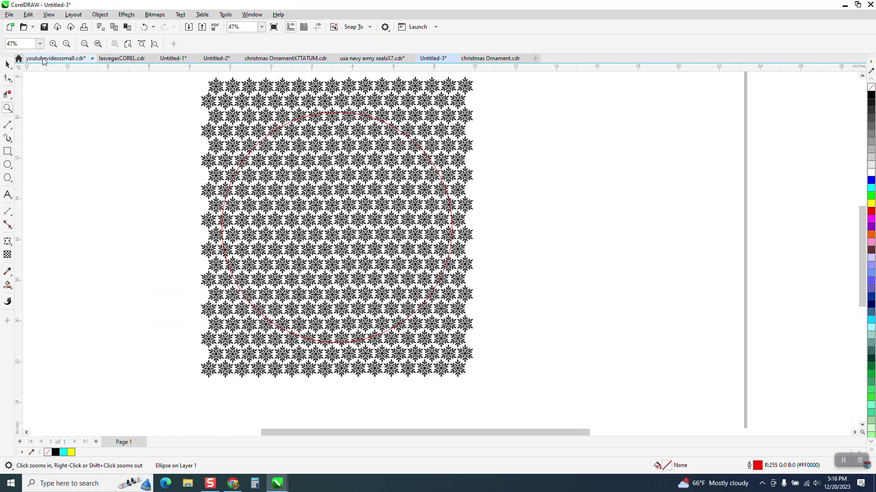
{"action": "left_click", "coordinate": [7, 64]}
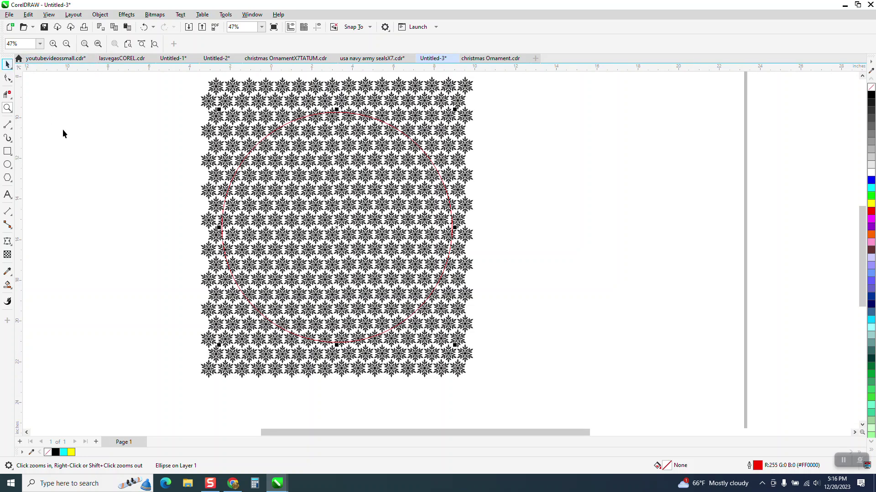
{"action": "left_click", "coordinate": [328, 115]}
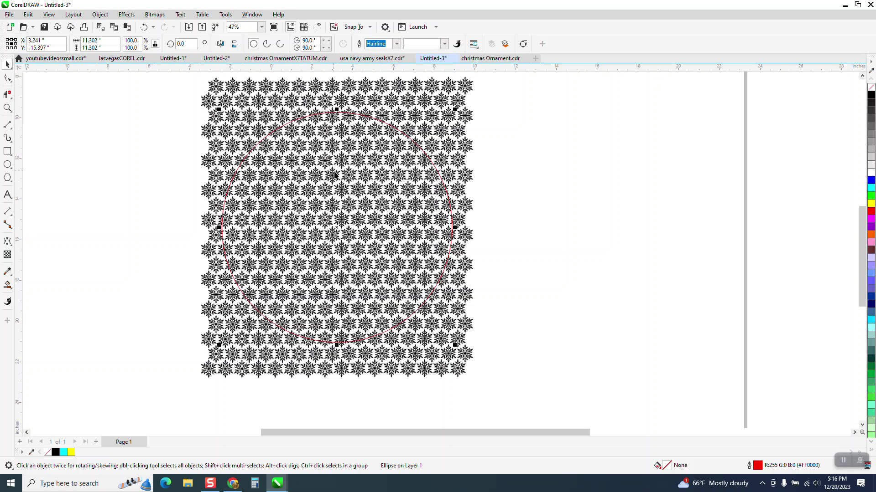
{"action": "left_click", "coordinate": [127, 15]}
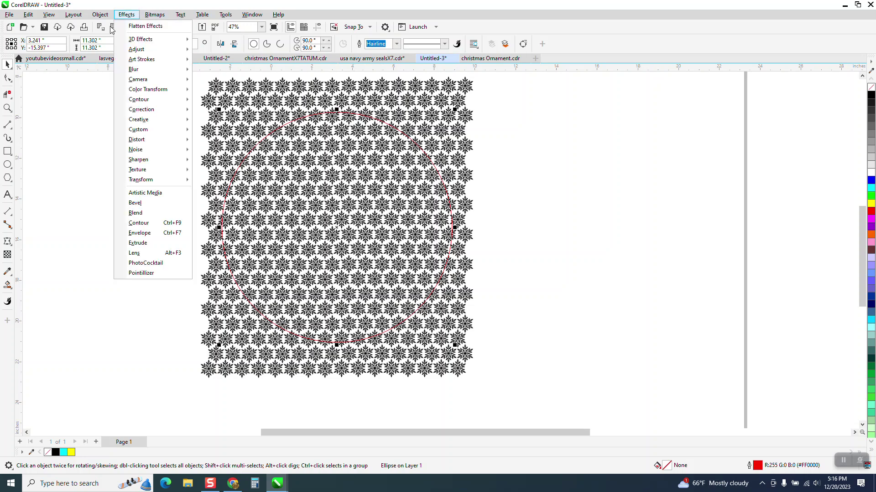
{"action": "left_click", "coordinate": [137, 253]}
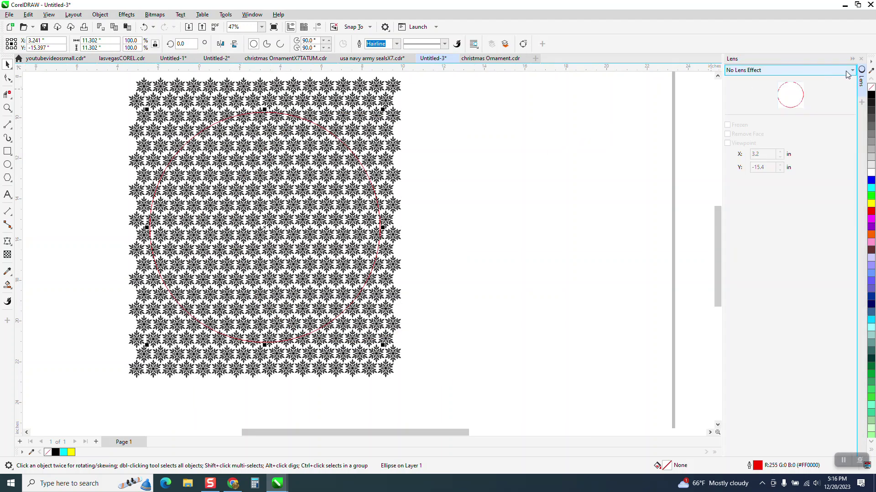
{"action": "left_click", "coordinate": [851, 71]}
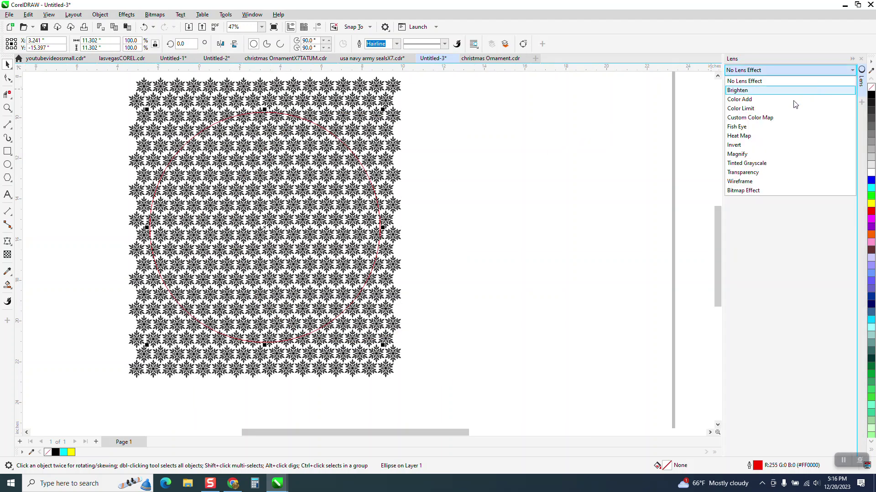
{"action": "left_click", "coordinate": [748, 132]}
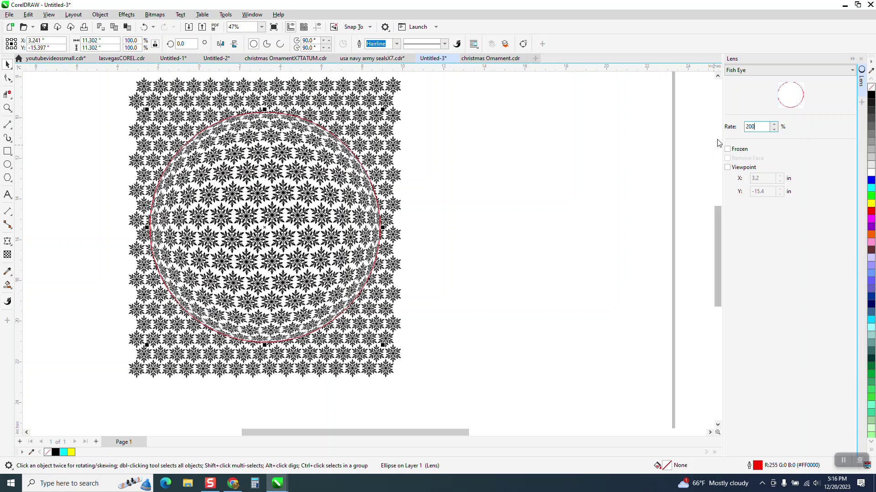
{"action": "key", "text": "Return"}
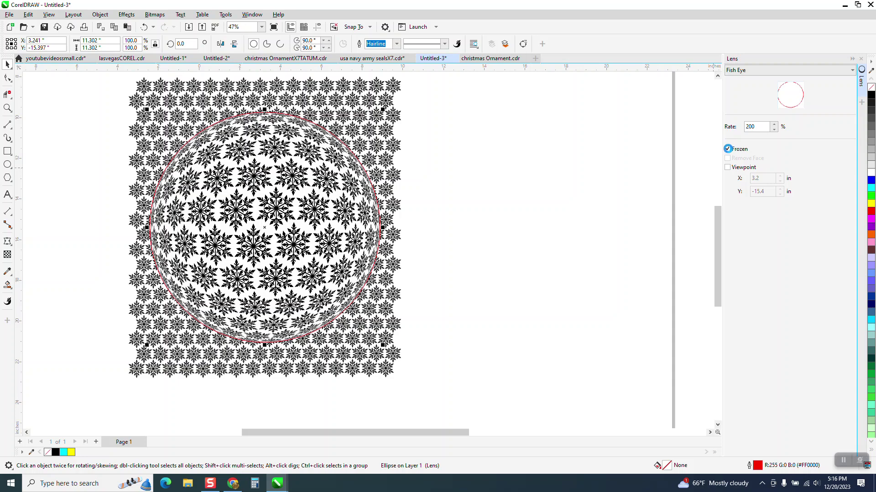
{"action": "left_click_drag", "start_coordinate": [265, 221], "coordinate": [565, 231]}
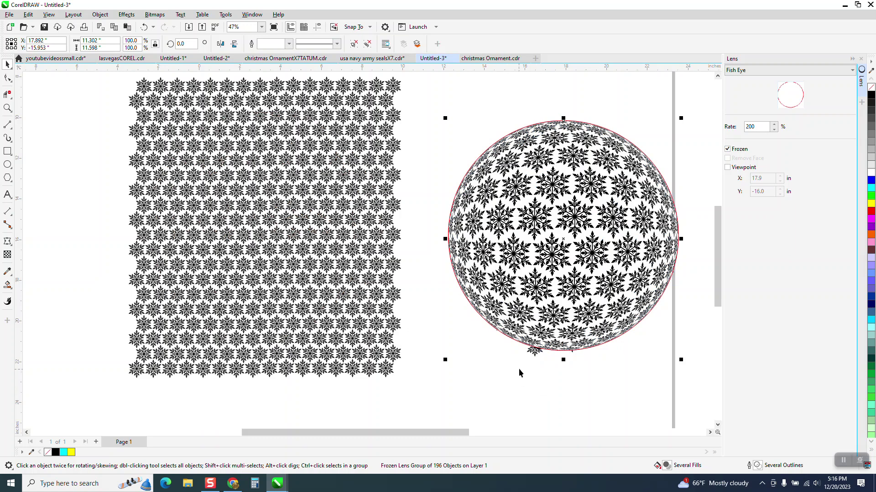
Ungroup the frozen snowflake ball and delete the stray snowflake piece sticking out at its lower edge
{"action": "left_click", "coordinate": [562, 351]}
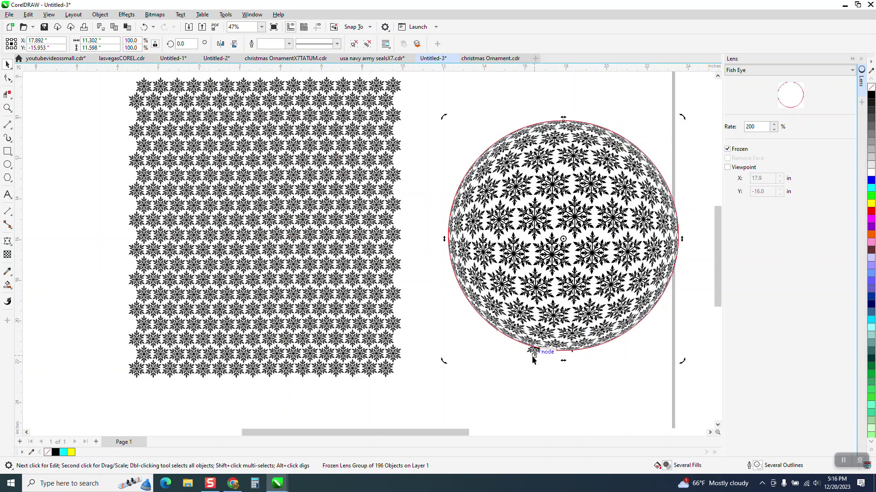
{"action": "left_click", "coordinate": [100, 15]}
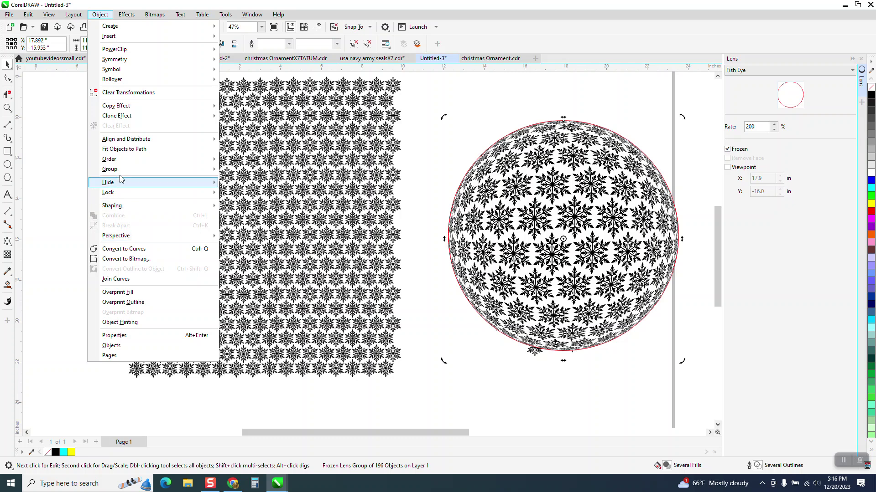
{"action": "mouse_move", "coordinate": [122, 171]}
{"action": "left_click", "coordinate": [243, 180]}
{"action": "left_click", "coordinate": [435, 146]}
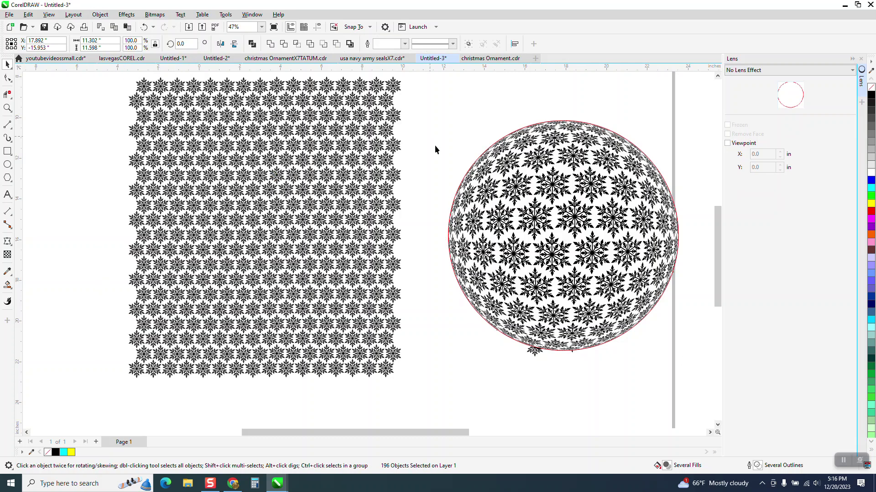
{"action": "left_click", "coordinate": [539, 352]}
{"action": "key", "text": "Delete"}
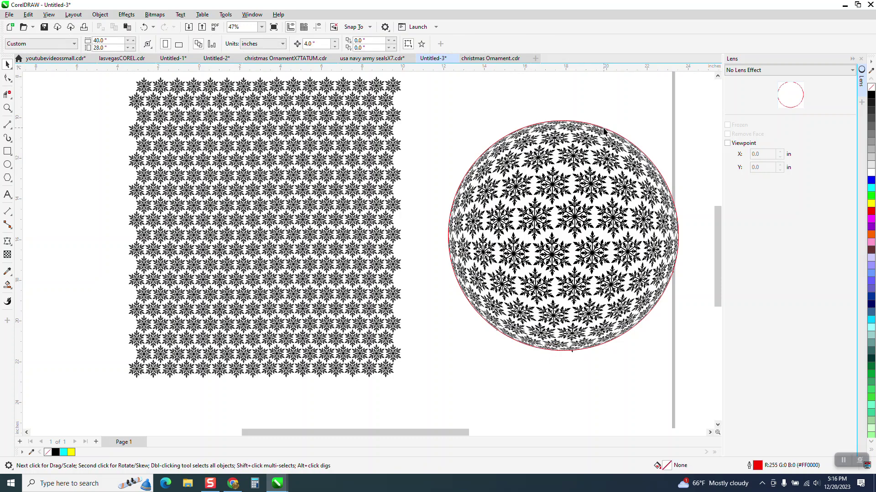
Move the red outline circle straight down, clear of the snowflake ball
{"action": "left_click", "coordinate": [603, 128]}
{"action": "left_click_drag", "start_coordinate": [604, 129], "coordinate": [604, 453]}
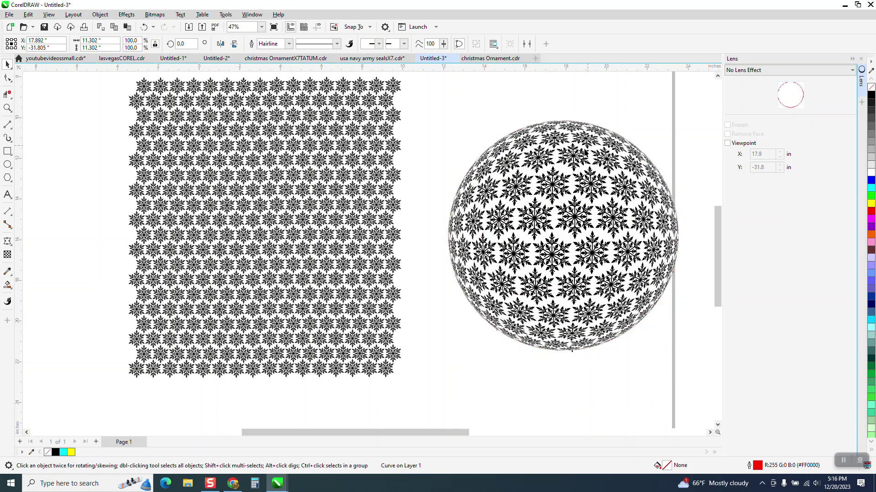
{"action": "left_click", "coordinate": [575, 157]}
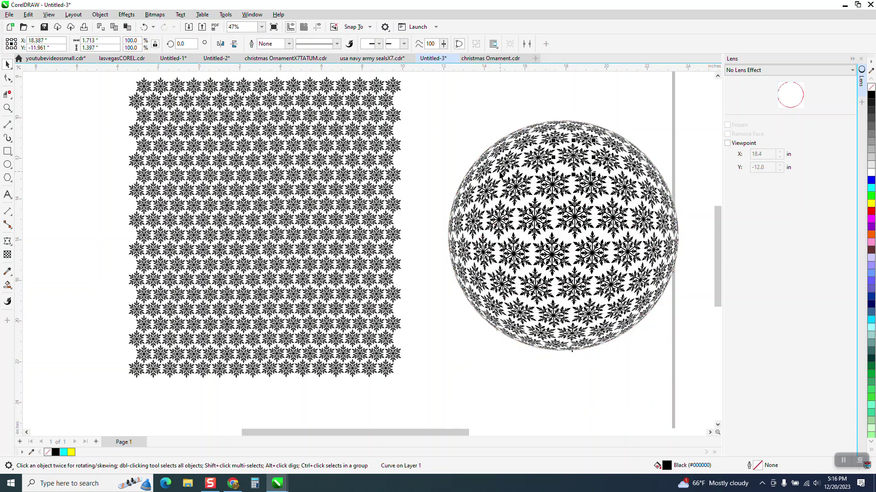
Select all the snowflakes of the ball and group them
{"action": "scroll", "coordinate": [500, 175], "scroll_direction": "down", "scroll_amount": 1}
{"action": "left_click_drag", "start_coordinate": [442, 108], "coordinate": [647, 305]}
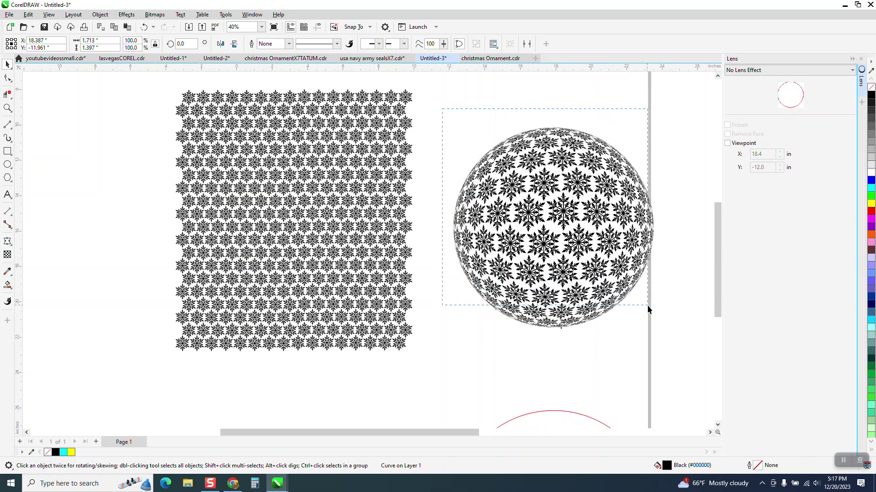
{"action": "left_click_drag", "start_coordinate": [669, 340], "coordinate": [669, 341]}
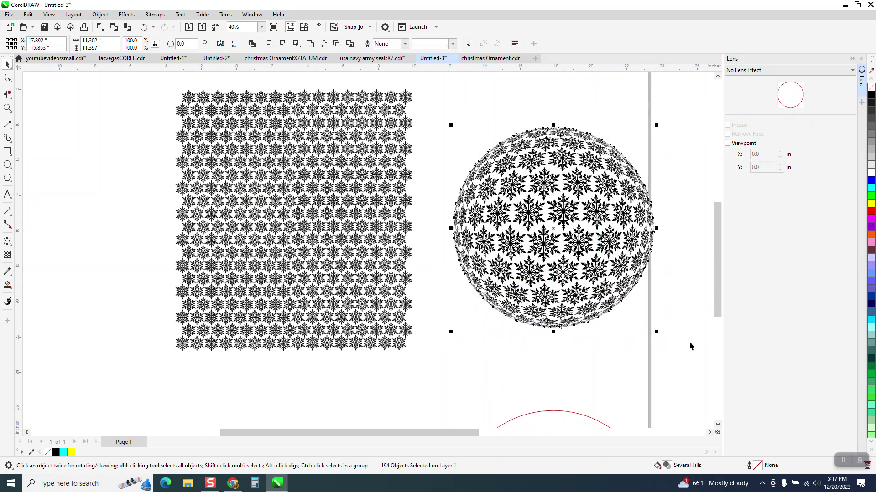
{"action": "key", "text": "ctrl+g"}
Move the flat snowflake pattern aside to the left and centre the grouped snowflake ball on the page
{"action": "scroll", "coordinate": [629, 272], "scroll_direction": "down", "scroll_amount": 3}
{"action": "left_click_drag", "start_coordinate": [444, 237], "coordinate": [175, 240]}
{"action": "left_click", "coordinate": [517, 243]}
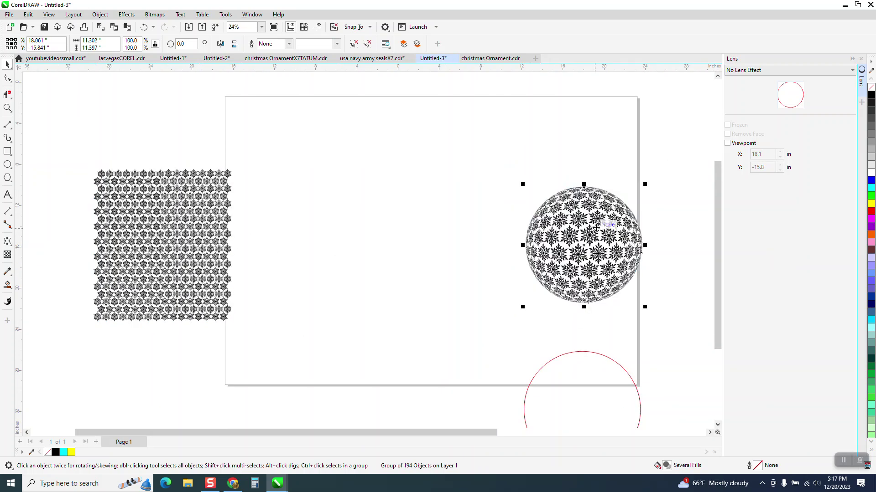
{"action": "key", "text": "p"}
{"action": "left_click", "coordinate": [8, 108]}
{"action": "left_click_drag", "start_coordinate": [330, 160], "coordinate": [612, 314]}
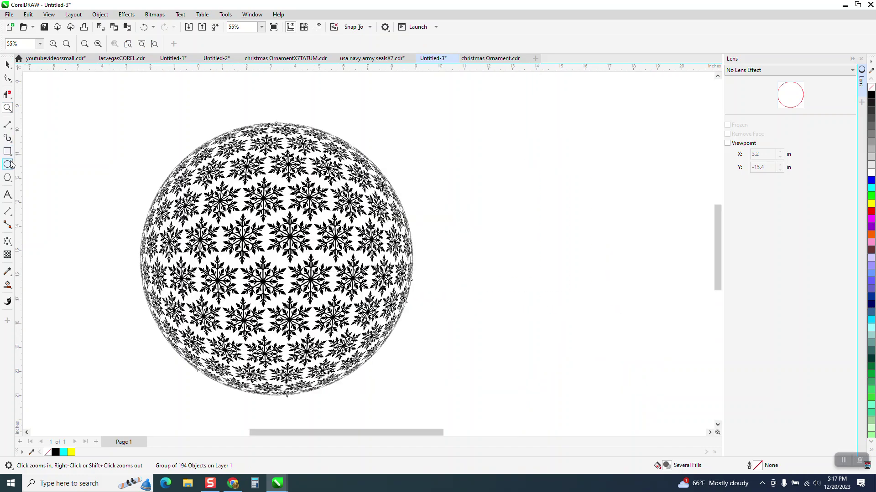
Examine the Merry Christmas label on the sample ornament and compare the sample with the new snowflake ball
{"action": "scroll", "coordinate": [276, 179], "scroll_direction": "down", "scroll_amount": 8}
{"action": "left_click_drag", "start_coordinate": [312, 148], "coordinate": [340, 164]}
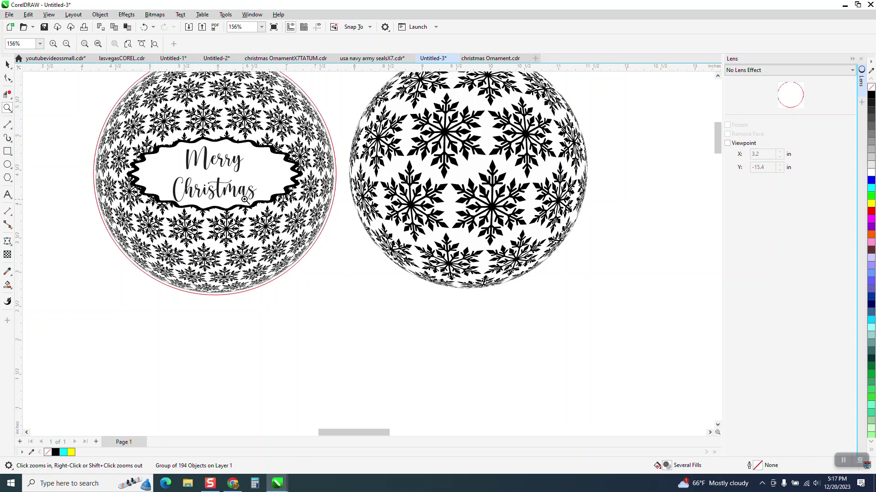
{"action": "left_click_drag", "start_coordinate": [112, 143], "coordinate": [324, 209]}
{"action": "scroll", "coordinate": [330, 208], "scroll_direction": "down", "scroll_amount": 8}
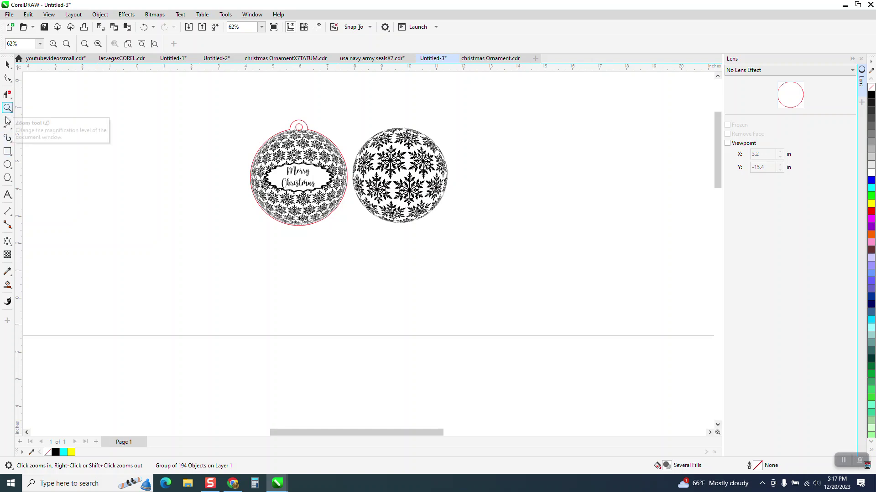
{"action": "scroll", "coordinate": [258, 217], "scroll_direction": "down", "scroll_amount": 6}
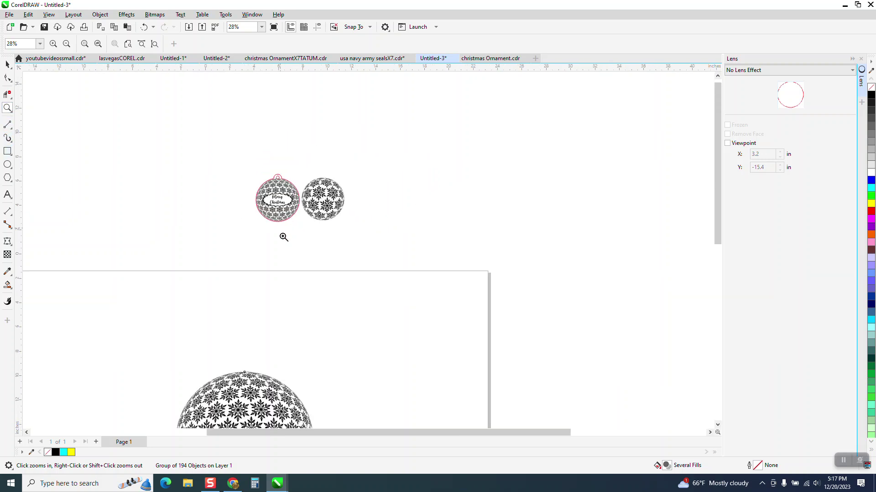
{"action": "scroll", "coordinate": [240, 370], "scroll_direction": "up", "scroll_amount": 7}
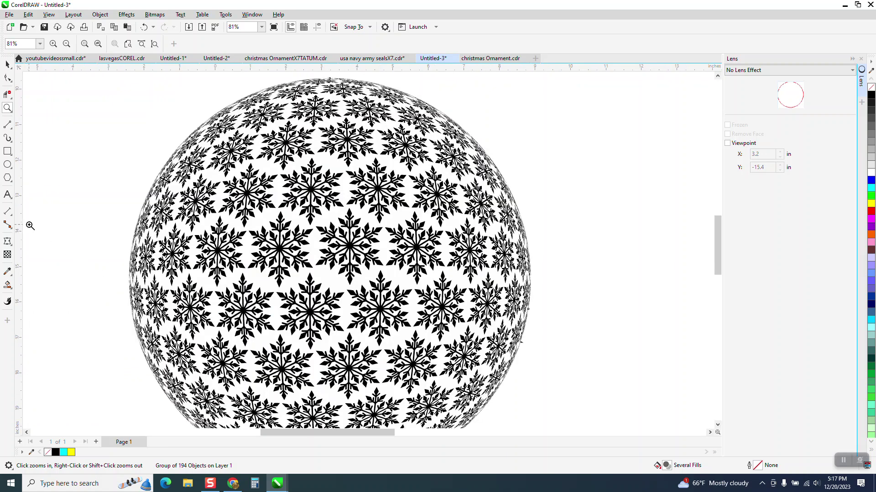
Draw a 20-sided polygon about 4.04 inches wide in the empty space to the right of the snowflake ball
{"action": "left_click", "coordinate": [8, 177]}
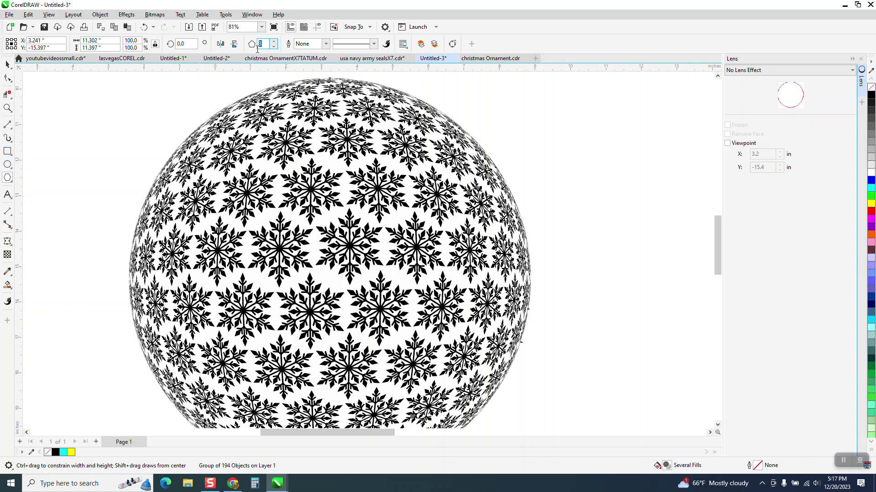
{"action": "key", "text": "Return"}
{"action": "left_click_drag", "start_coordinate": [684, 111], "coordinate": [576, 257]}
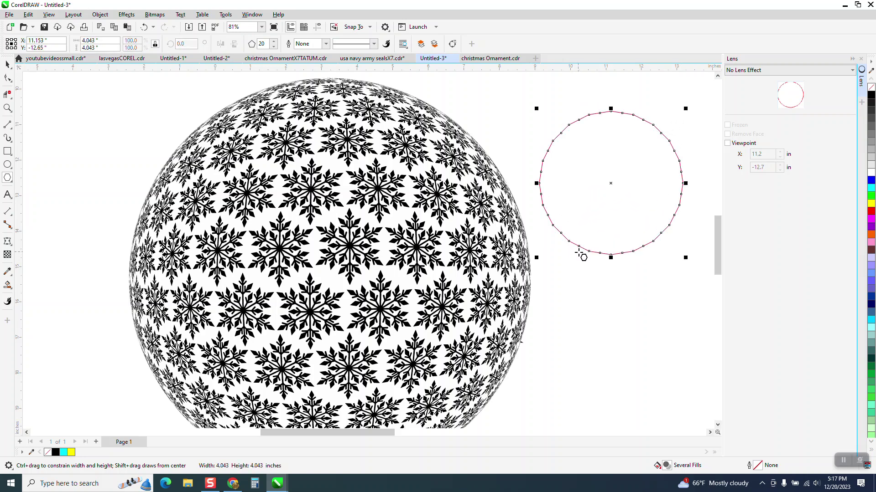
Pull the polygon's midpoint nodes slightly inward to form a shallow zigzag edge and convert the shape to curves
{"action": "left_click", "coordinate": [8, 78]}
{"action": "left_click_drag", "start_coordinate": [633, 116], "coordinate": [631, 122]}
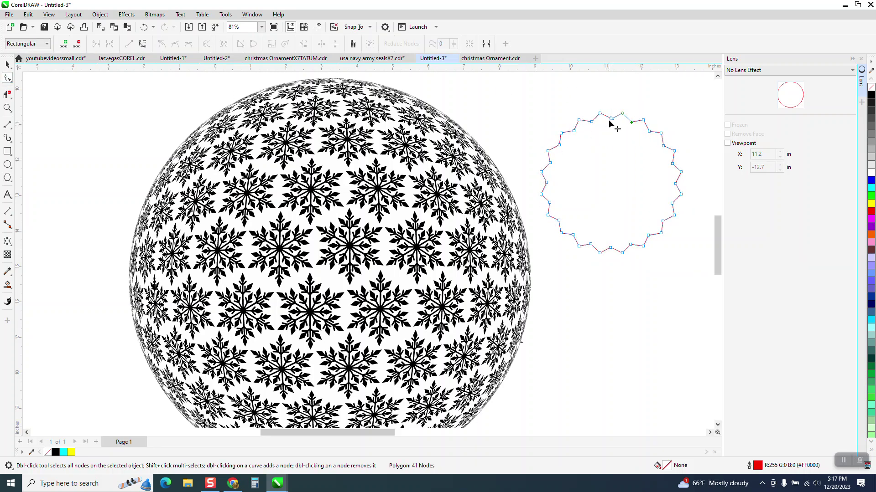
{"action": "left_click_drag", "start_coordinate": [631, 122], "coordinate": [629, 126]}
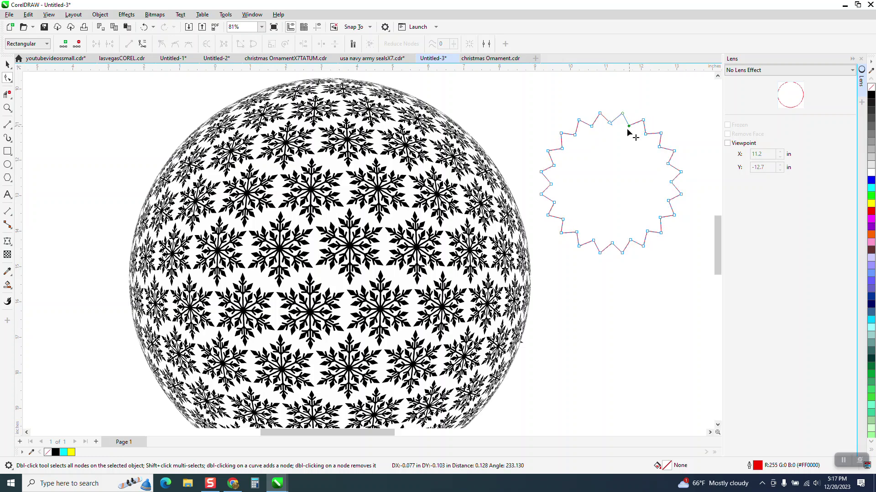
{"action": "left_click", "coordinate": [7, 66]}
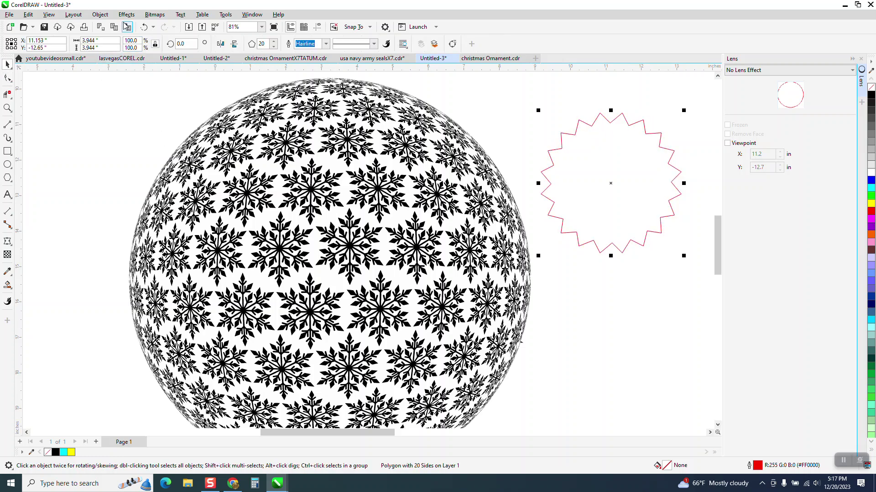
{"action": "left_click", "coordinate": [102, 15]}
{"action": "left_click", "coordinate": [117, 249]}
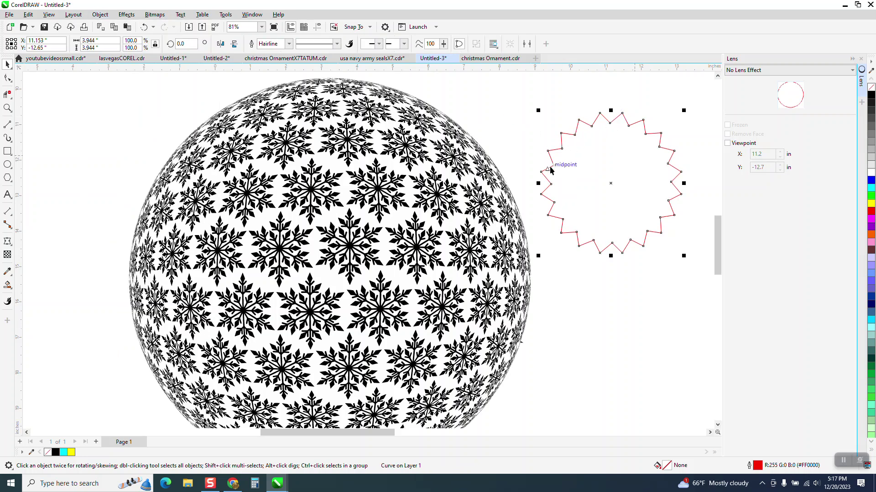
Round all corners of the zigzag shape with a 0.1-inch fillet and close the Corners and Lens dockers
{"action": "left_click", "coordinate": [252, 14]}
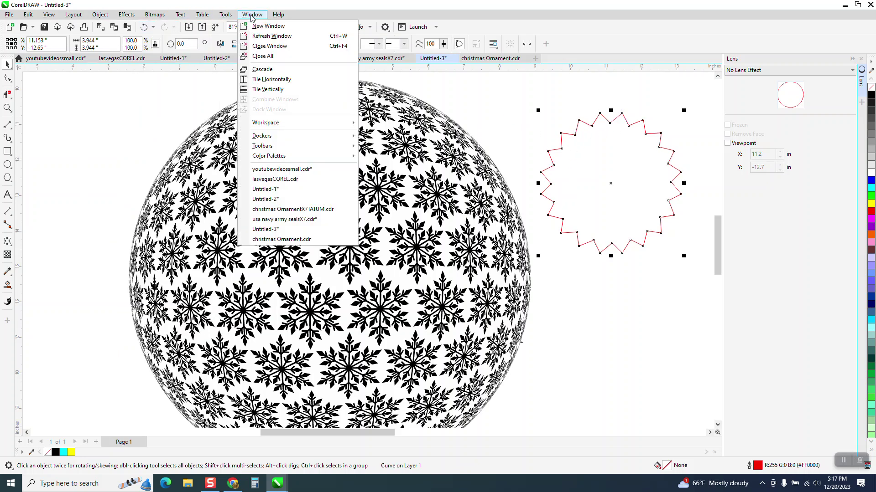
{"action": "mouse_move", "coordinate": [262, 153]}
{"action": "mouse_move", "coordinate": [263, 136]}
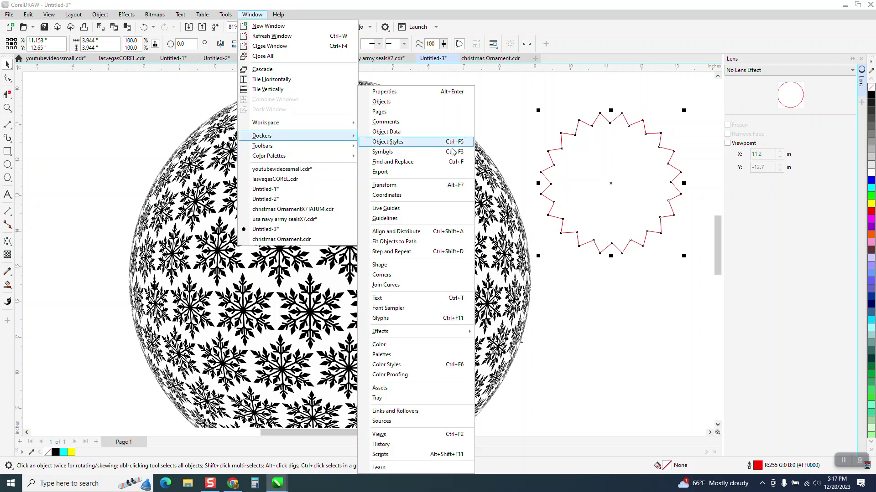
{"action": "left_click", "coordinate": [390, 276]}
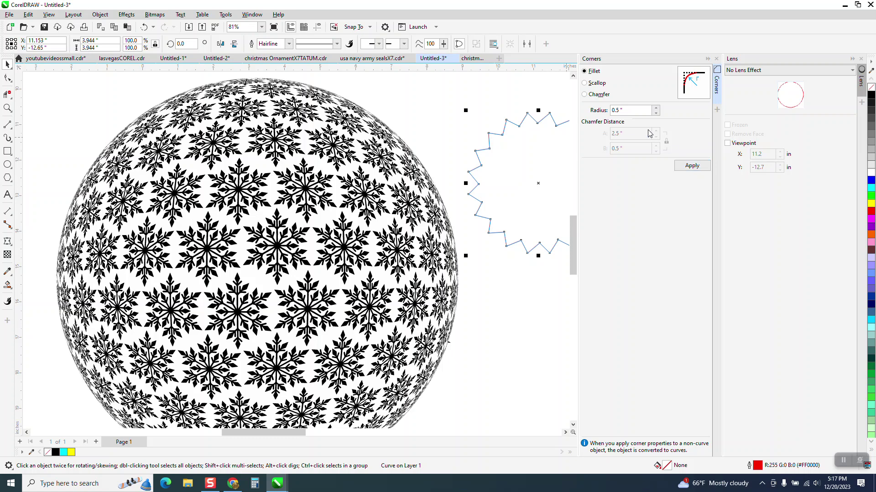
{"action": "left_click", "coordinate": [678, 167]}
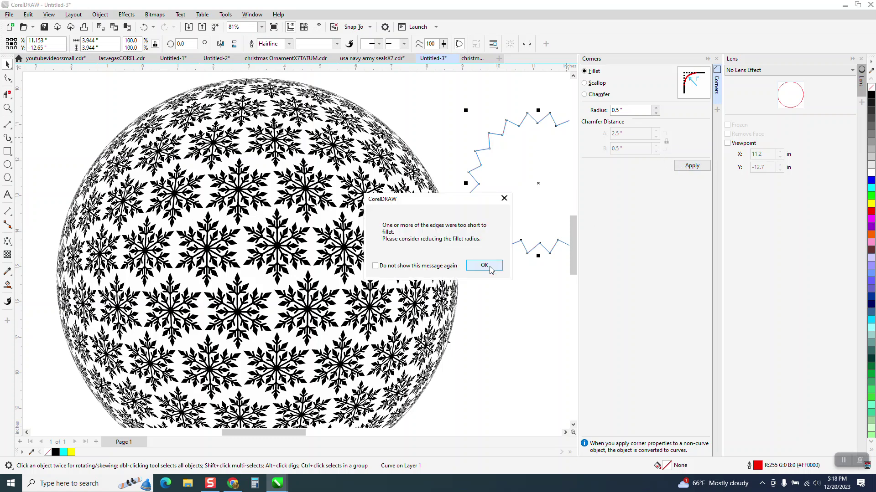
{"action": "left_click", "coordinate": [484, 265]}
{"action": "left_click_drag", "start_coordinate": [635, 111], "coordinate": [596, 119]}
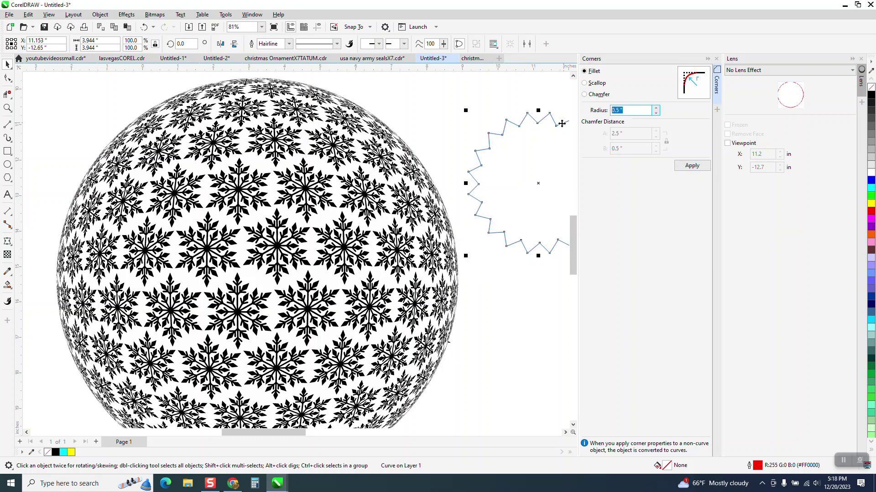
{"action": "left_click", "coordinate": [691, 166]}
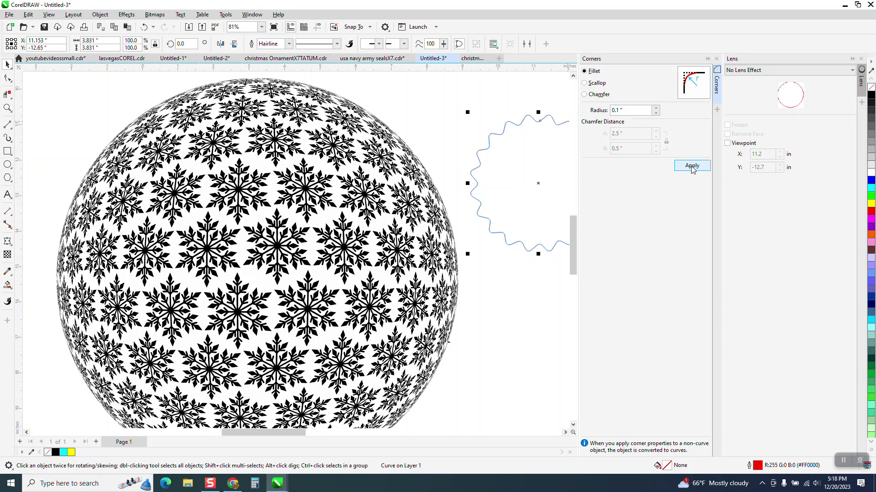
{"action": "scroll", "coordinate": [498, 214], "scroll_direction": "down", "scroll_amount": 1}
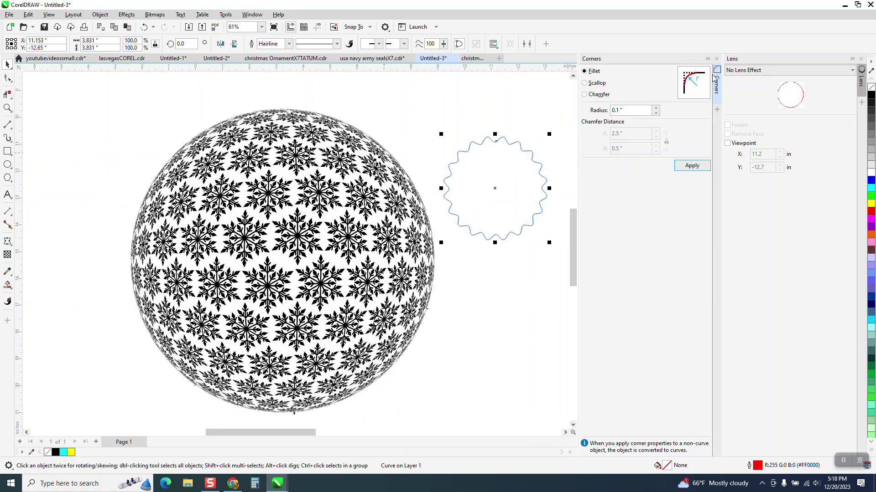
{"action": "left_click", "coordinate": [716, 58]}
{"action": "left_click", "coordinate": [862, 58]}
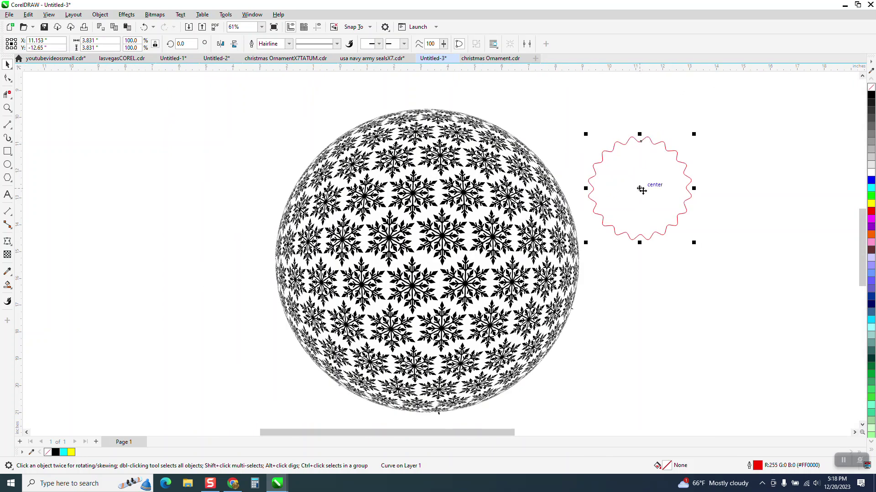
Place the wavy-edged circle to the right of the ball and flatten it to 50% of its height
{"action": "key", "text": "p"}
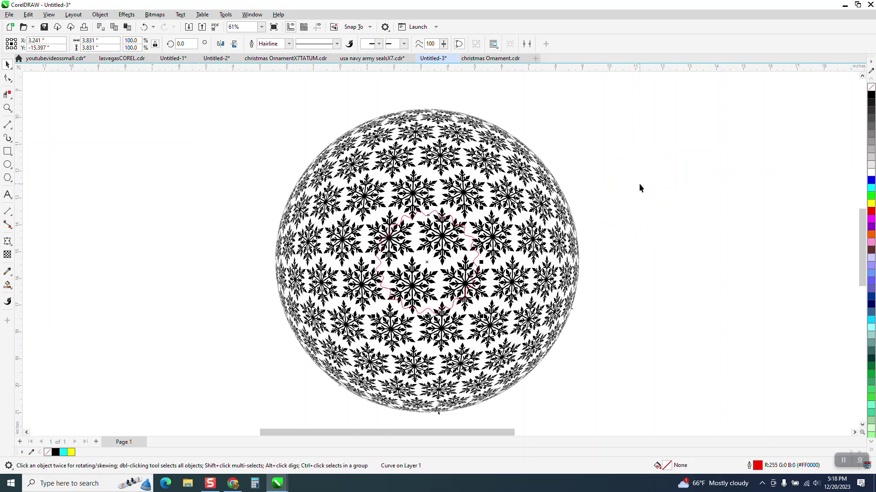
{"action": "left_click_drag", "start_coordinate": [426, 262], "coordinate": [687, 259]}
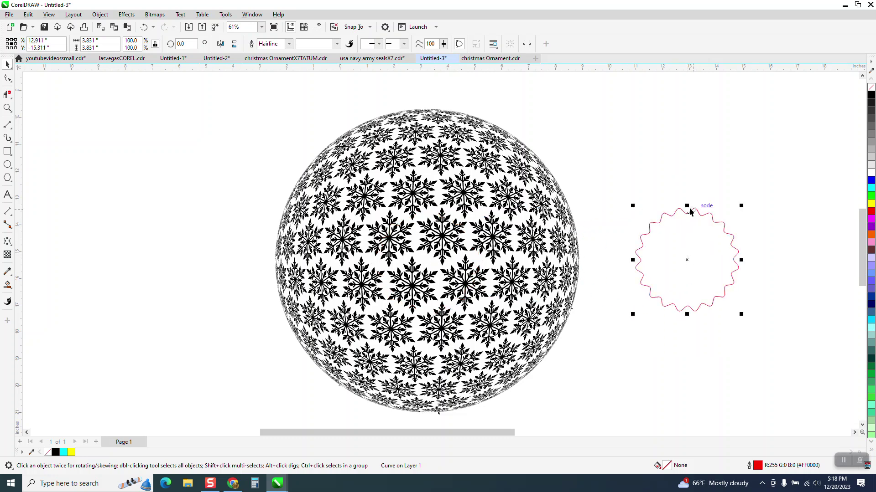
{"action": "left_click_drag", "start_coordinate": [686, 206], "coordinate": [687, 259]}
{"action": "left_click_drag", "start_coordinate": [687, 288], "coordinate": [687, 258]}
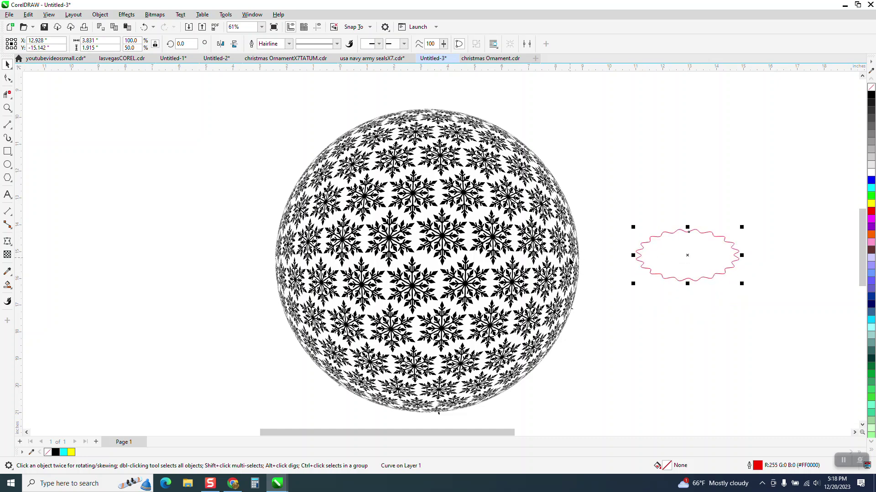
Scale the grouped snowflake ball proportionally to a width of 3.5 inches
{"action": "left_click", "coordinate": [598, 218]}
{"action": "left_click", "coordinate": [510, 228]}
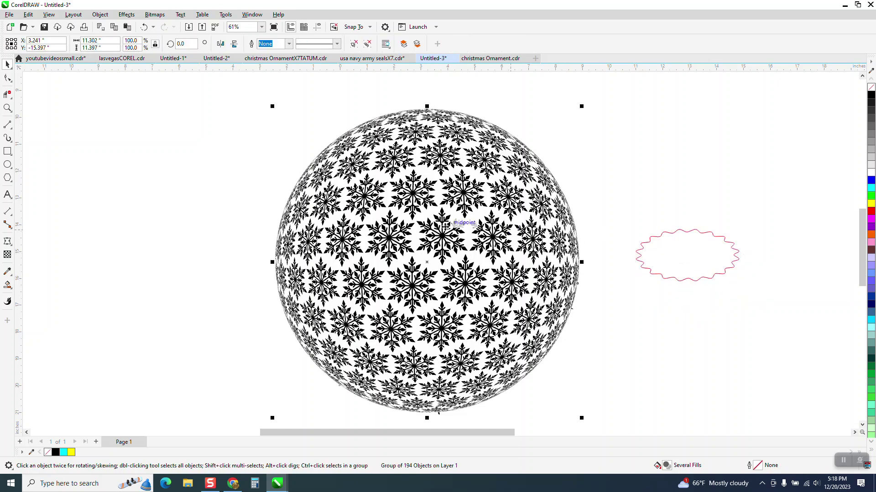
{"action": "scroll", "coordinate": [428, 221], "scroll_direction": "down", "scroll_amount": 2}
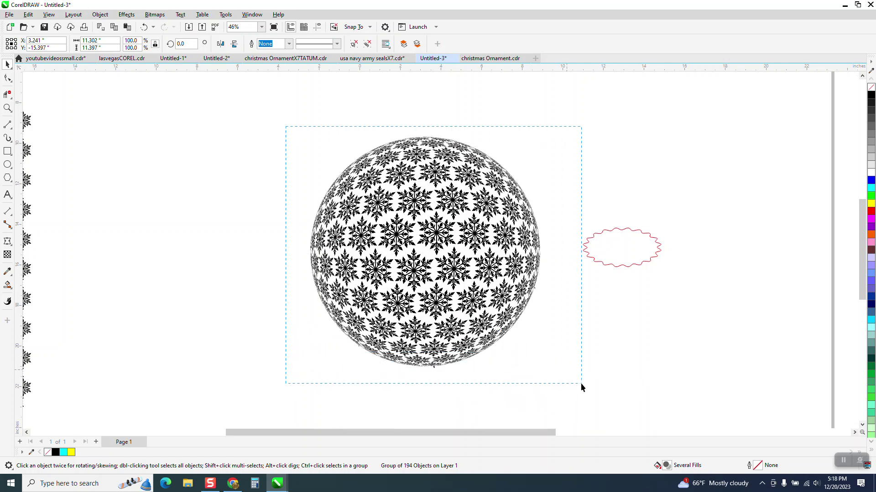
{"action": "left_click", "coordinate": [87, 41]}
{"action": "type", "text": "3.5"}
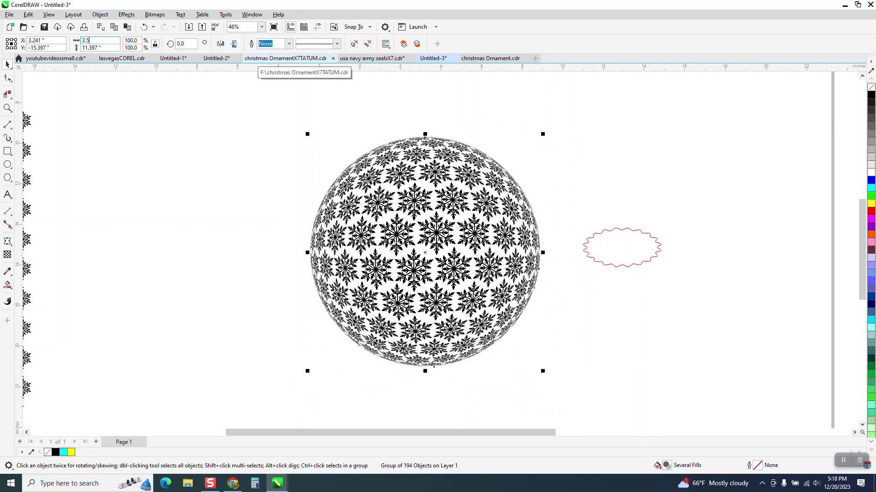
{"action": "key", "text": "Return"}
Shrink the wavy oval proportionally to about 1.82 inches wide and centre it on the snowflake ball
{"action": "left_click", "coordinate": [648, 232]}
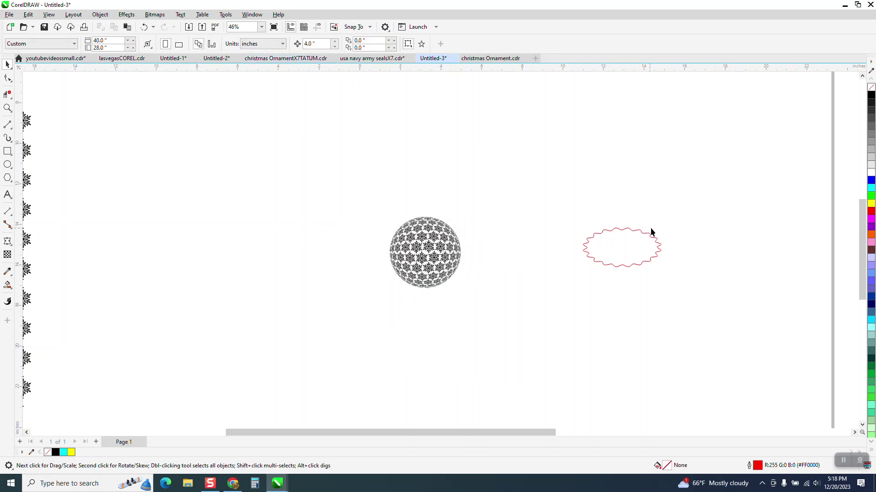
{"action": "left_click", "coordinate": [641, 232]}
{"action": "left_click_drag", "start_coordinate": [664, 223], "coordinate": [638, 247]}
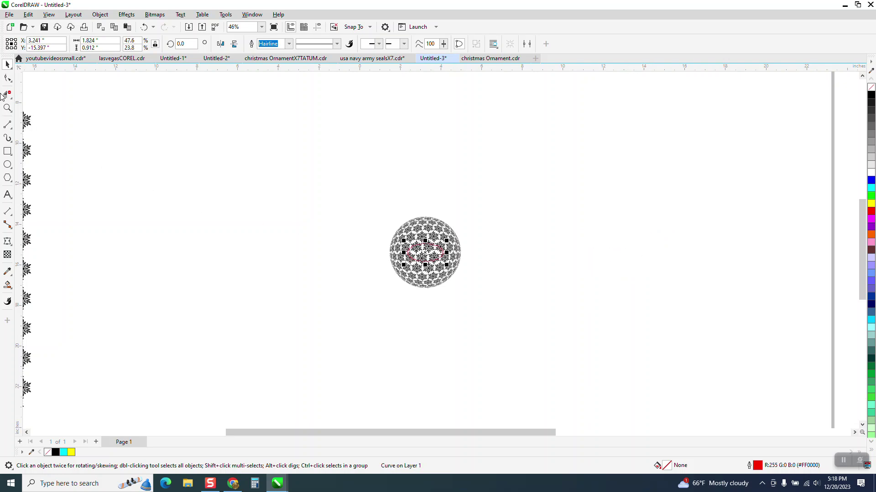
Move the wavy oval outline 4 inches to the right, clear of the snowflake ball
{"action": "left_click", "coordinate": [7, 108]}
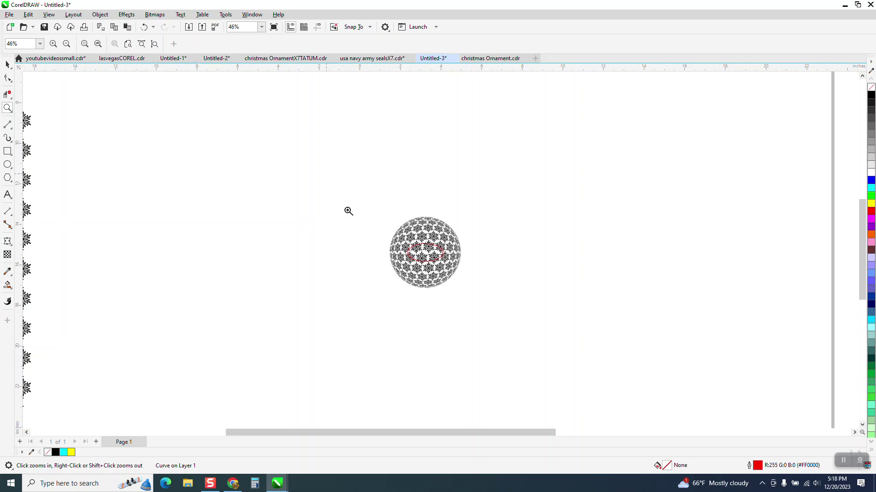
{"action": "left_click_drag", "start_coordinate": [329, 181], "coordinate": [613, 328]}
{"action": "key", "text": "space"}
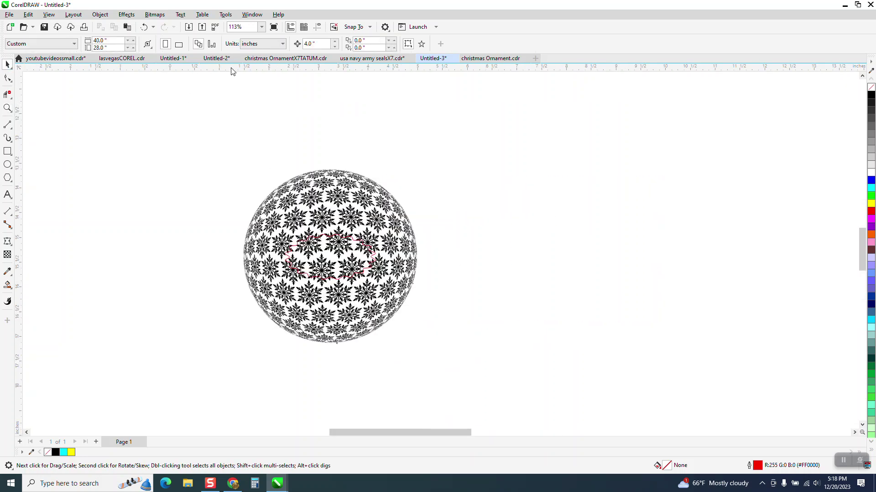
{"action": "left_click", "coordinate": [357, 245]}
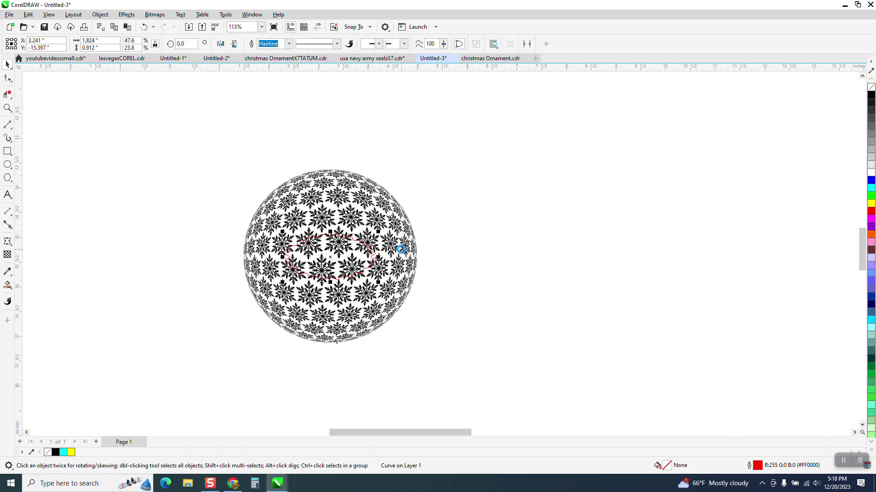
{"action": "key", "text": "Right"}
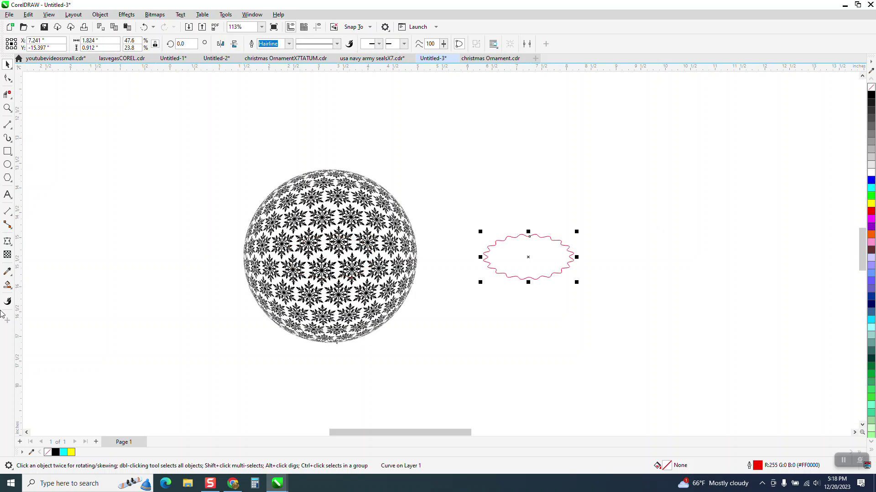
Create a cyan, outline-free copy of the wavy oval with Smart Fill and move it back onto the ball's centre
{"action": "left_click", "coordinate": [7, 285]}
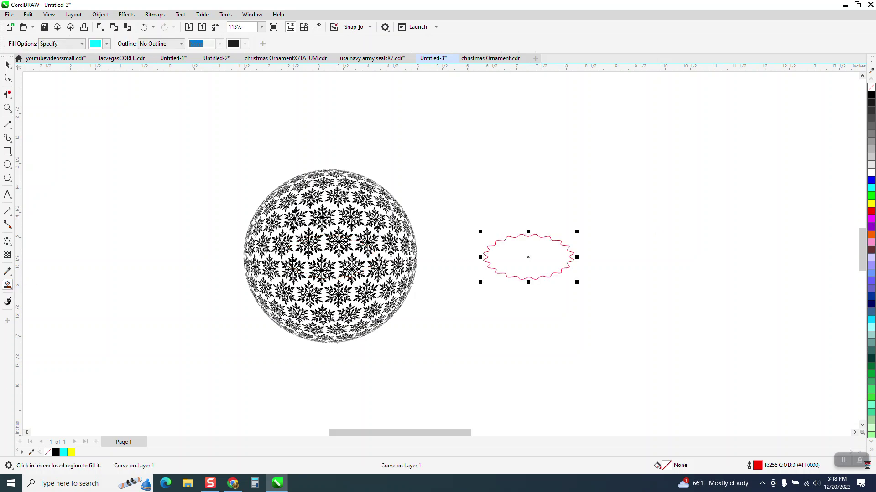
{"action": "left_click", "coordinate": [523, 264]}
{"action": "key", "text": "Left"}
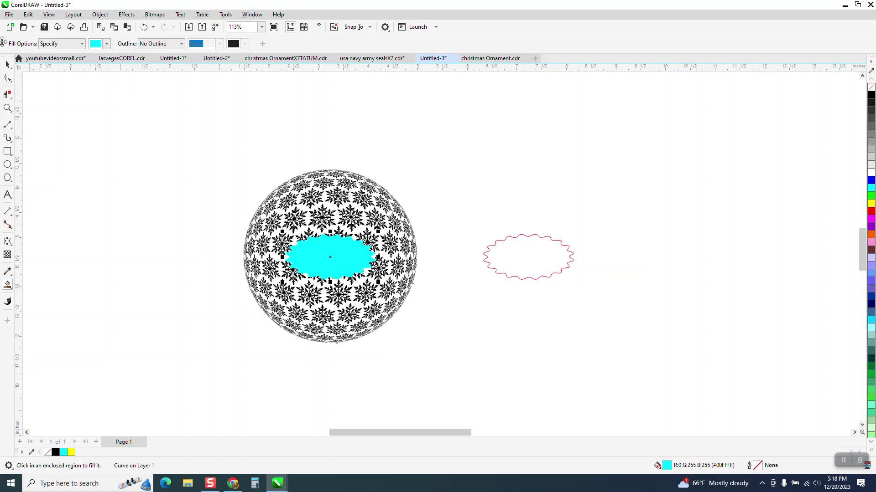
Trim the snowflake ball with the cyan oval and move the cyan oval off to the left of the ball
{"action": "left_click", "coordinate": [7, 65]}
{"action": "left_click_drag", "start_coordinate": [231, 135], "coordinate": [443, 368]}
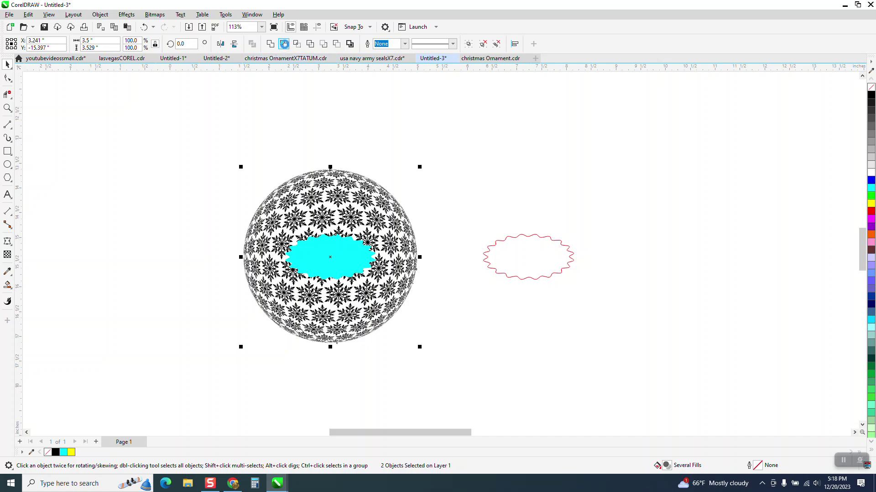
{"action": "left_click", "coordinate": [365, 119]}
{"action": "left_click_drag", "start_coordinate": [347, 244], "coordinate": [185, 201]}
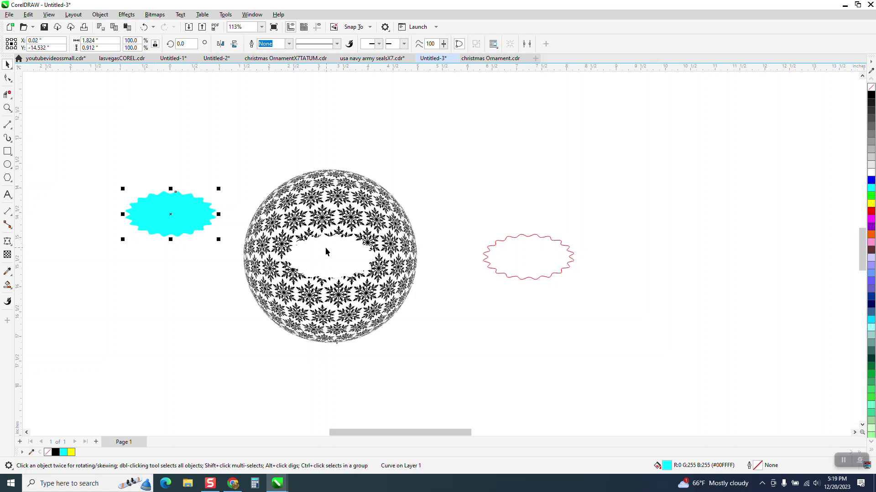
Draw a rectangle about 4.57 by 4.02 inches around the snowflake ball and fill it yellow
{"action": "left_click", "coordinate": [8, 151]}
{"action": "left_click_drag", "start_coordinate": [223, 159], "coordinate": [450, 359]}
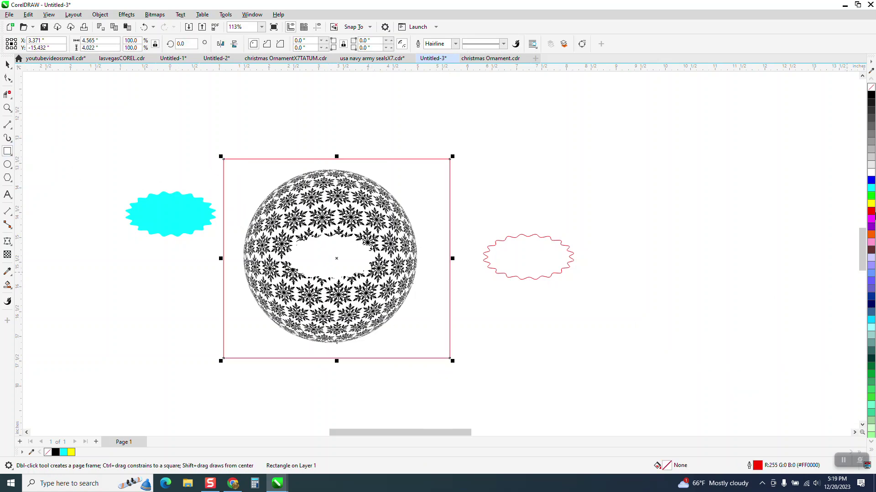
{"action": "left_click", "coordinate": [871, 204]}
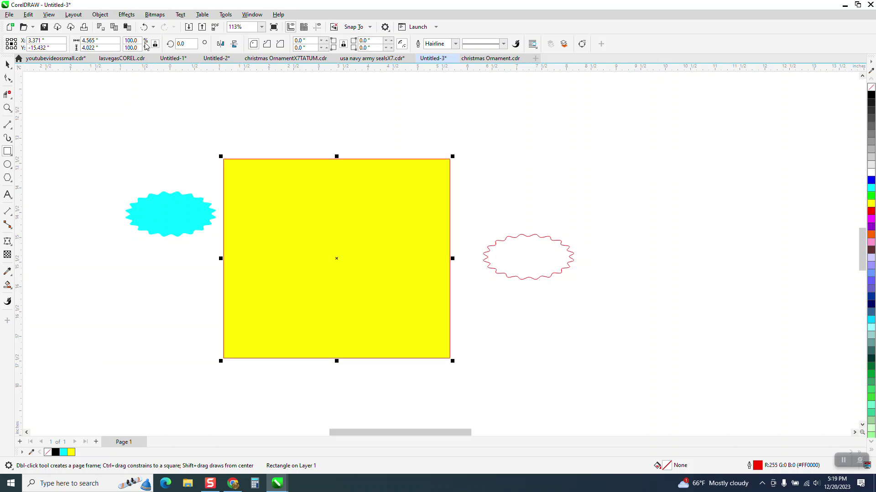
Send the yellow rectangle to the back of the page and select the trimmed snowflake ball
{"action": "left_click", "coordinate": [100, 15]}
{"action": "mouse_move", "coordinate": [112, 160]}
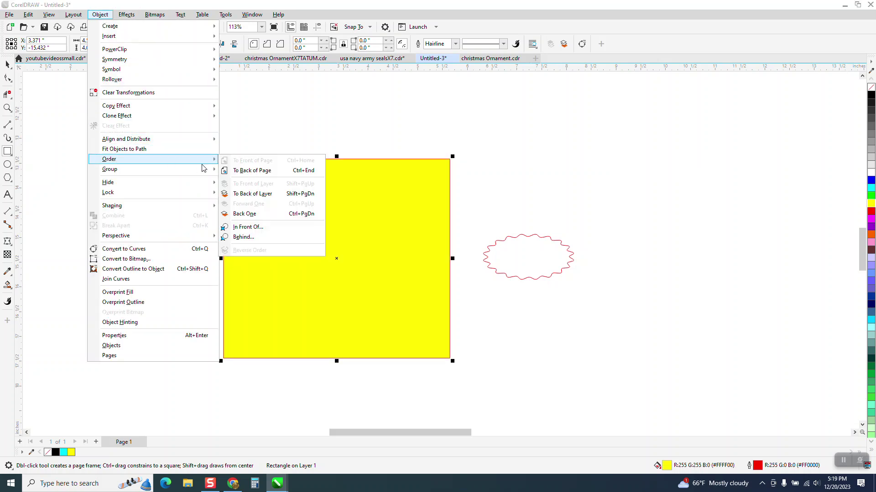
{"action": "left_click", "coordinate": [236, 171]}
{"action": "left_click", "coordinate": [7, 64]}
{"action": "left_click", "coordinate": [63, 104]}
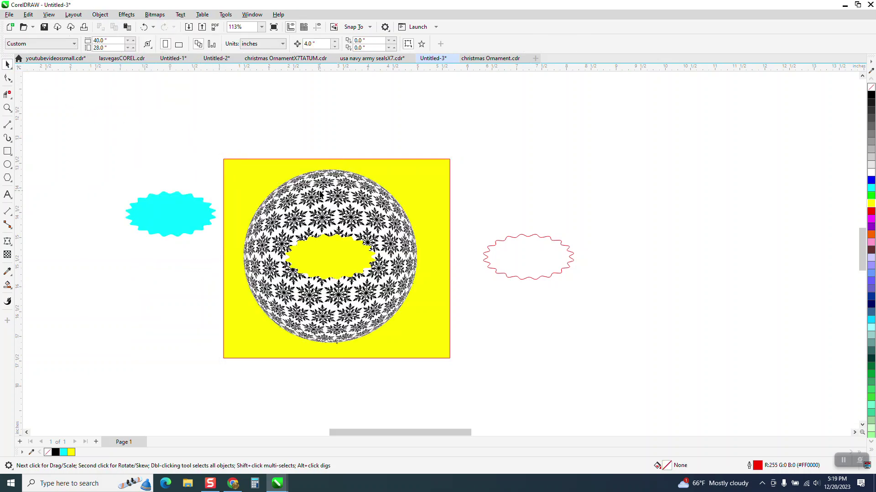
{"action": "left_click", "coordinate": [332, 210]}
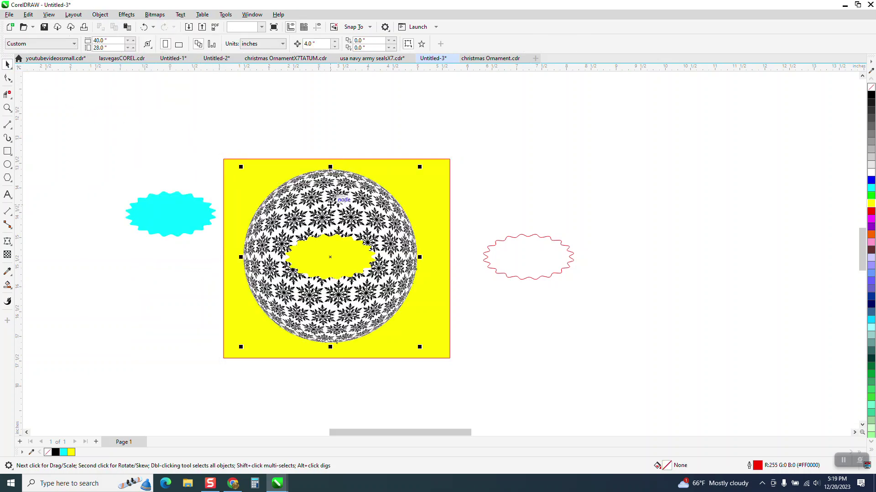
Ungroup the trimmed snowflake ball and delete its white background shape
{"action": "left_click", "coordinate": [100, 15]}
{"action": "mouse_move", "coordinate": [134, 169]}
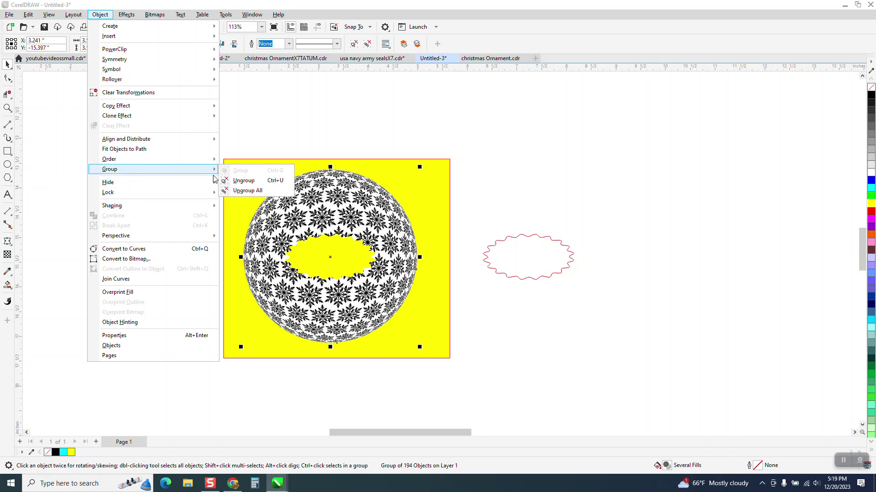
{"action": "left_click", "coordinate": [243, 181]}
{"action": "left_click", "coordinate": [246, 135]}
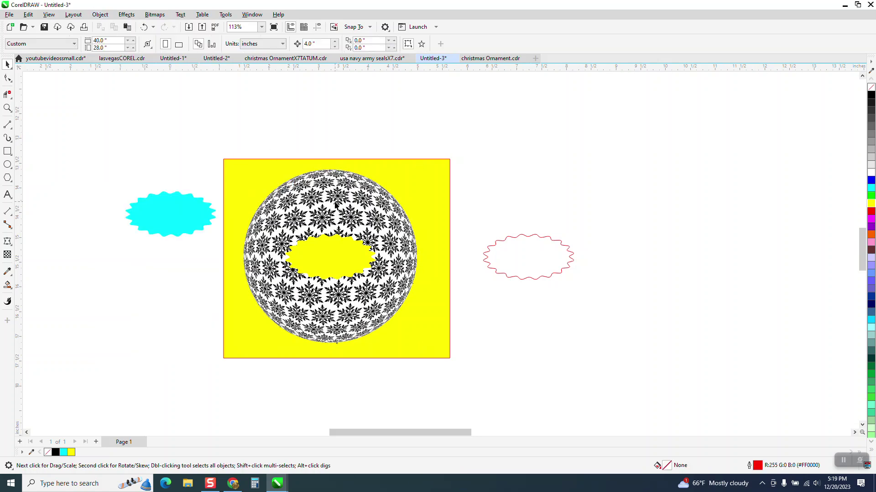
{"action": "left_click", "coordinate": [331, 206]}
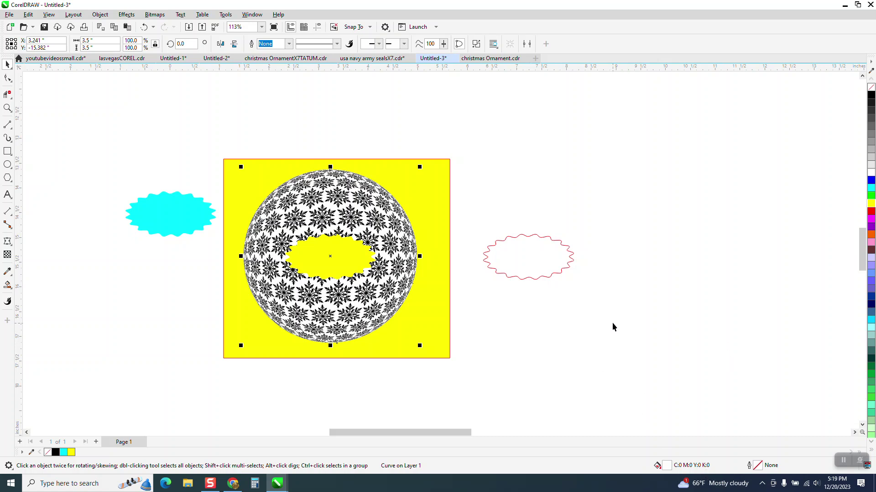
{"action": "key", "text": "Delete"}
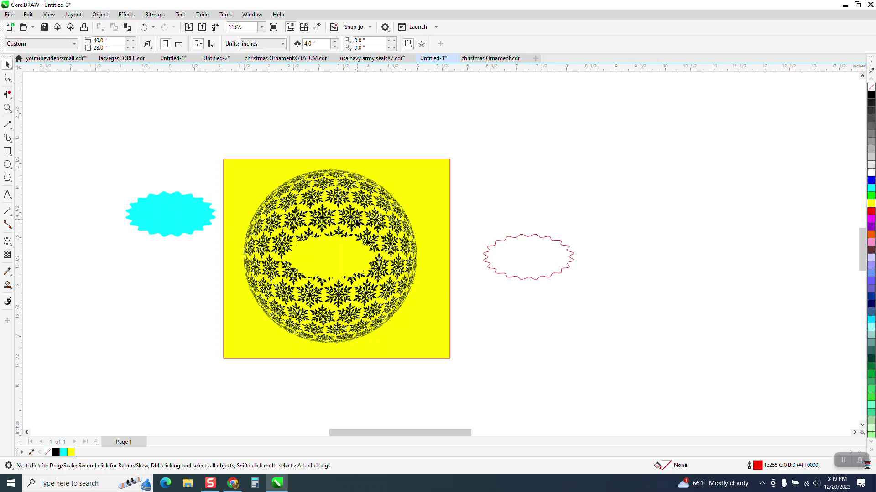
Delete the yellow rectangle behind the snowflake ball
{"action": "left_click", "coordinate": [422, 196]}
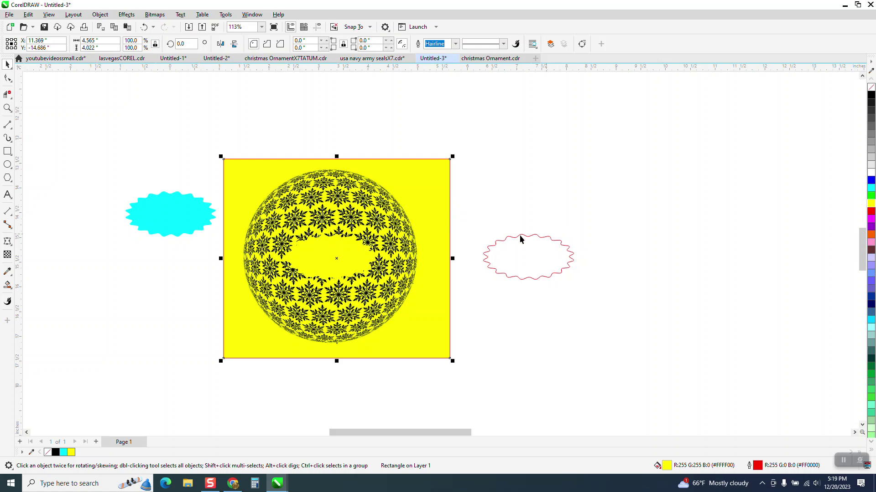
{"action": "left_click", "coordinate": [451, 197]}
{"action": "left_click", "coordinate": [439, 195]}
{"action": "key", "text": "Delete"}
Give the wavy oval outline a width of 0.028 in and colour it black
{"action": "left_click", "coordinate": [513, 236]}
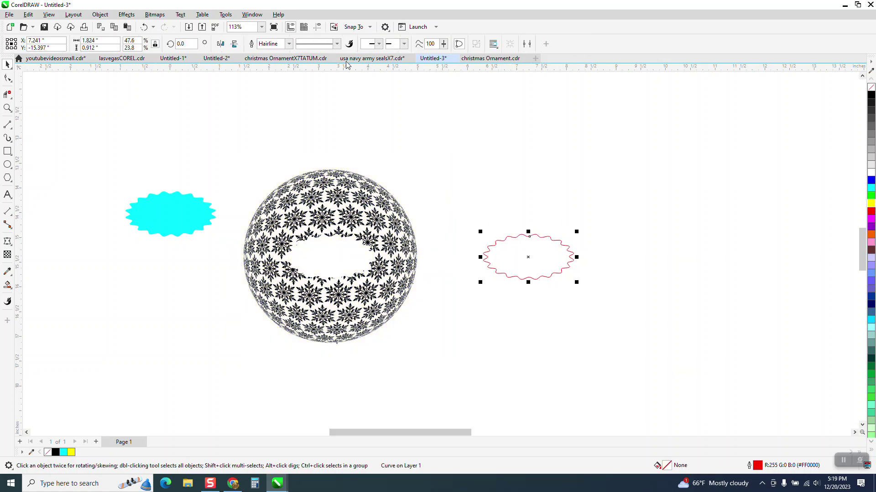
{"action": "left_click", "coordinate": [288, 44]}
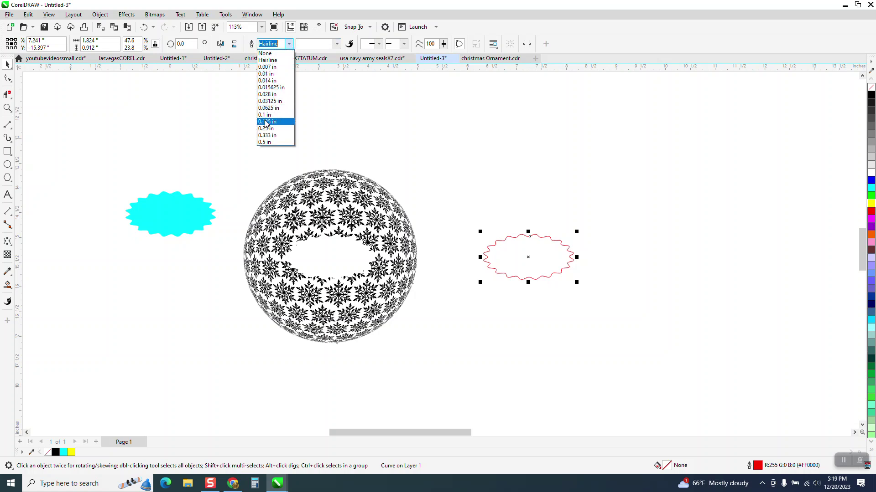
{"action": "left_click", "coordinate": [267, 107]}
{"action": "left_click", "coordinate": [289, 43]}
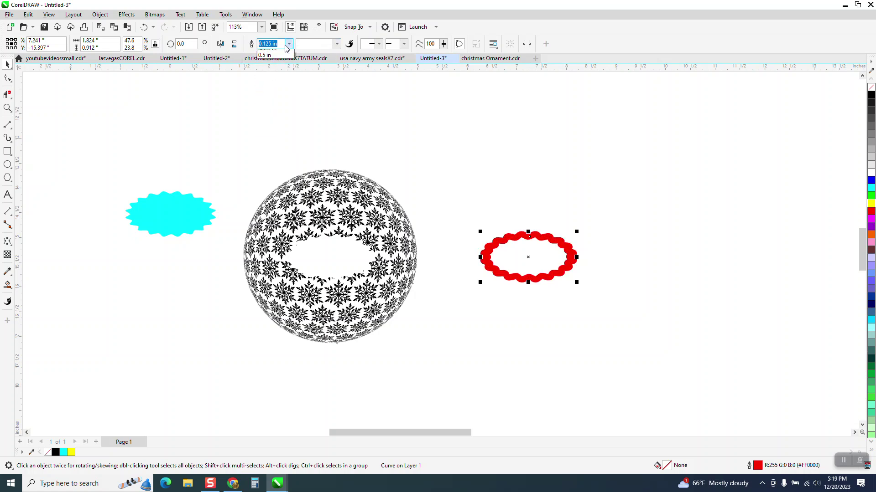
{"action": "left_click", "coordinate": [261, 114]}
{"action": "left_click", "coordinate": [289, 44]}
{"action": "left_click", "coordinate": [274, 98]}
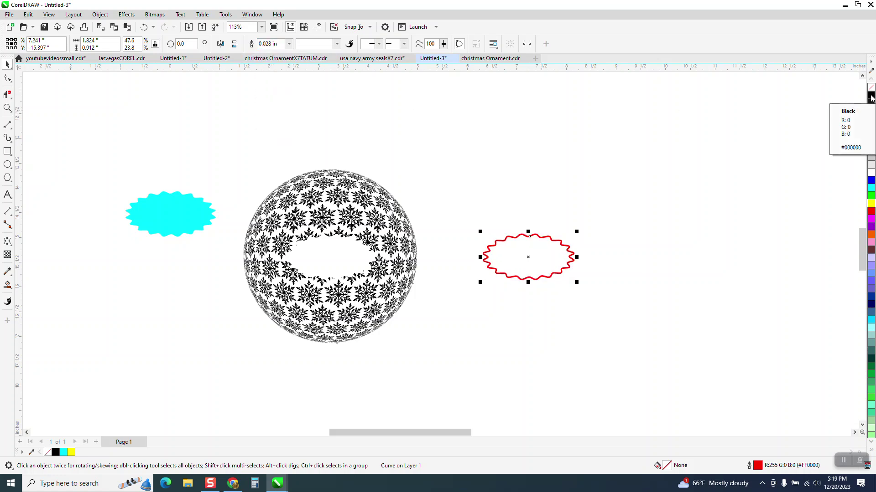
{"action": "right_click", "coordinate": [871, 96]}
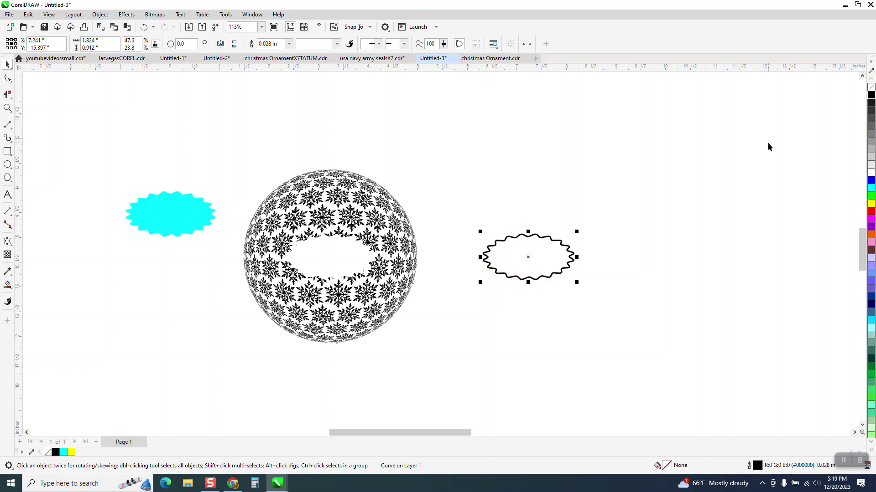
Move the black wavy oval 4 inches left onto the ball's cut-out centre and check its fit
{"action": "key", "text": "Left"}
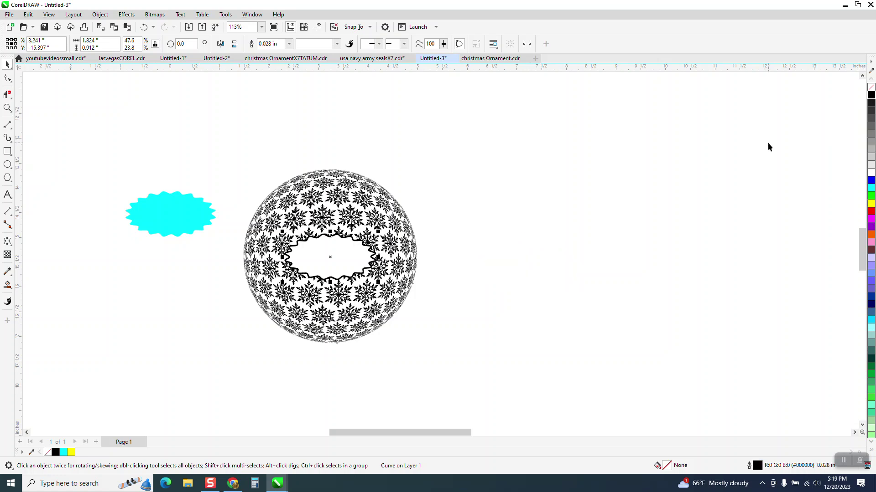
{"action": "left_click", "coordinate": [8, 108]}
{"action": "left_click_drag", "start_coordinate": [330, 223], "coordinate": [396, 280]}
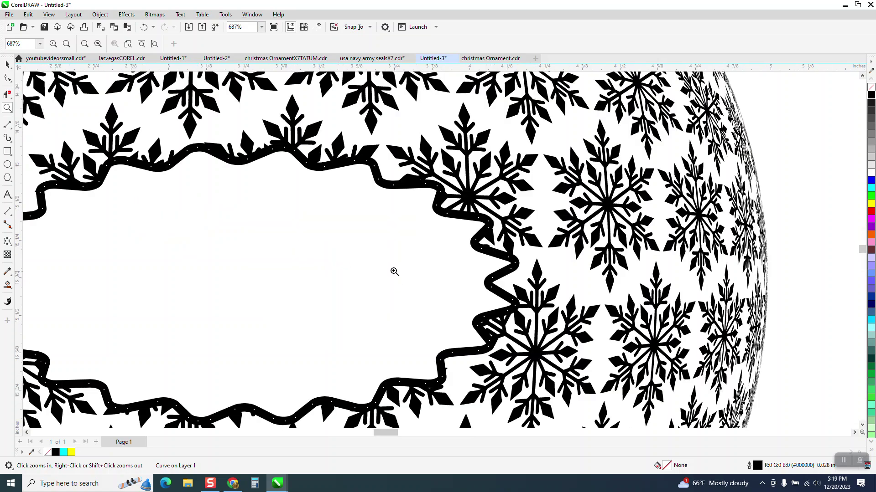
{"action": "scroll", "coordinate": [396, 273], "scroll_direction": "down", "scroll_amount": 2}
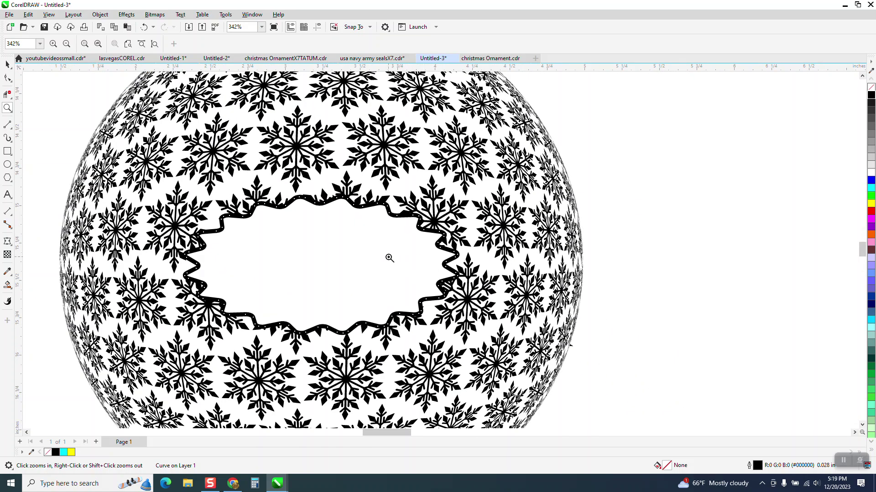
{"action": "scroll", "coordinate": [396, 258], "scroll_direction": "down", "scroll_amount": 1}
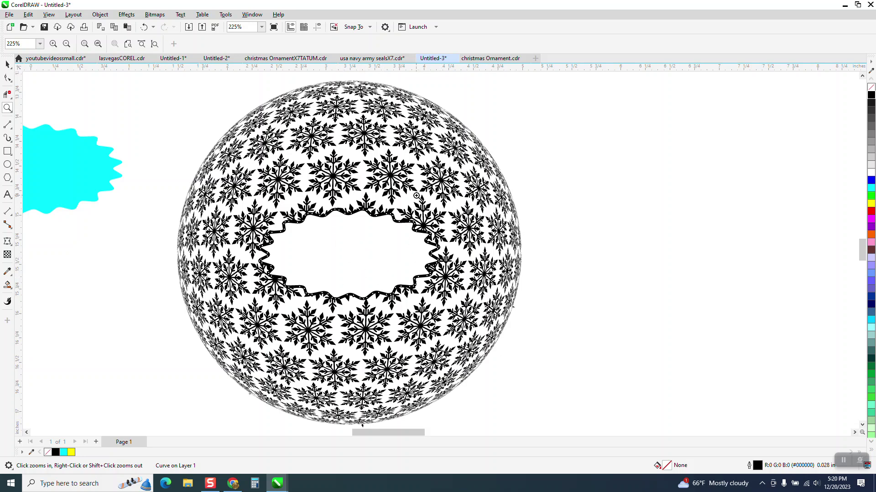
{"action": "scroll", "coordinate": [372, 185], "scroll_direction": "down", "scroll_amount": 1}
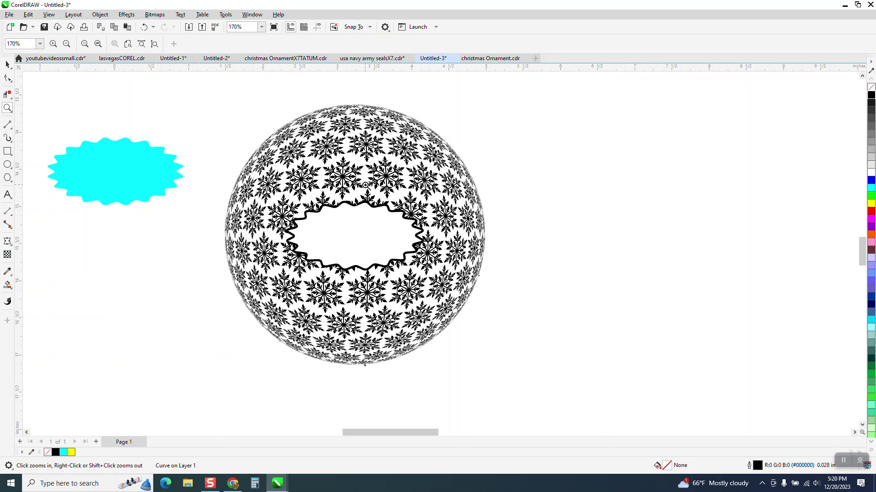
Add the artistic text "Merry Christmas" on two lines beside the lower part of the snowflake ball
{"action": "left_click", "coordinate": [9, 197]}
{"action": "left_click", "coordinate": [452, 378]}
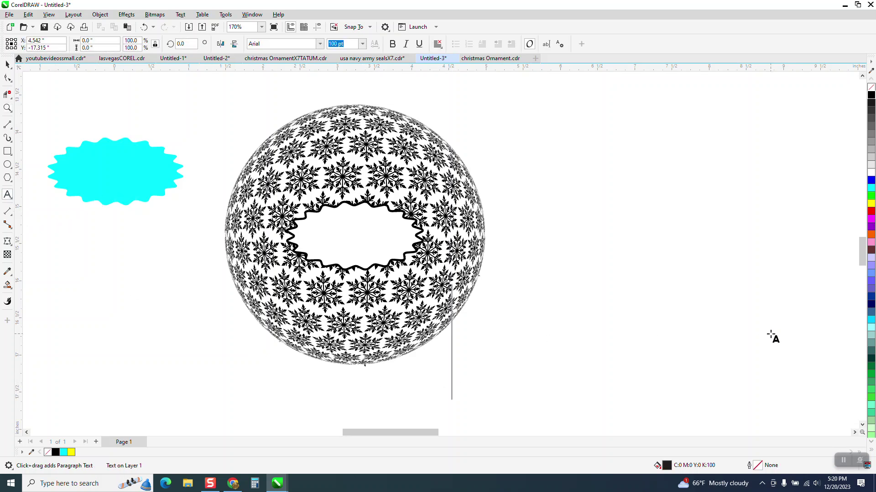
{"action": "type", "text": "me"}
{"action": "key", "text": "BackSpace"}
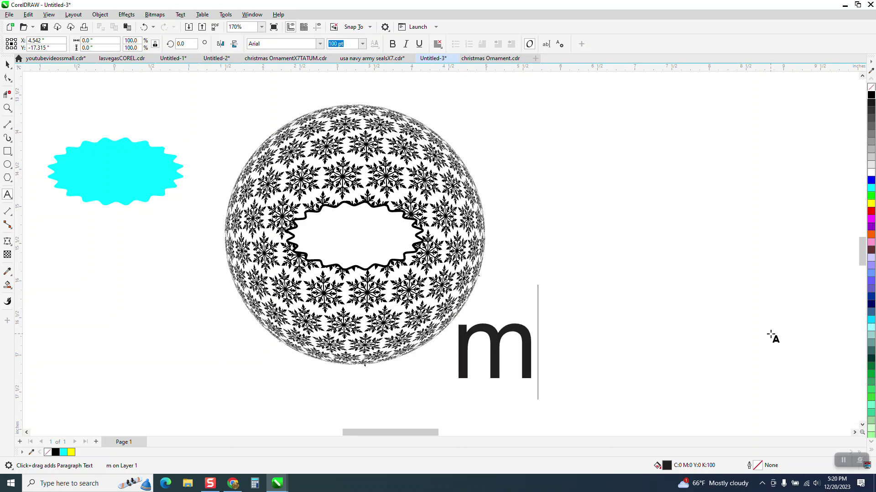
{"action": "key", "text": "BackSpace"}
{"action": "type", "text": "Merru"}
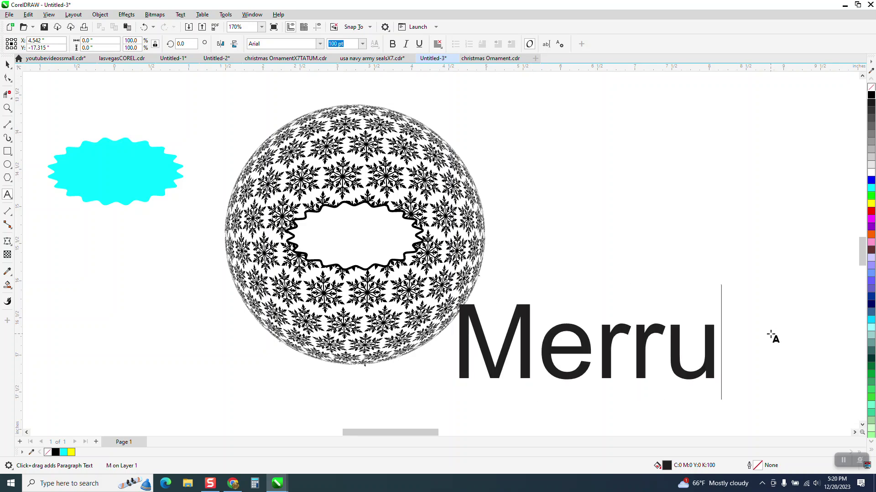
{"action": "key", "text": "Return"}
{"action": "key", "text": "BackSpace"}
{"action": "key", "text": "BackSpace"}
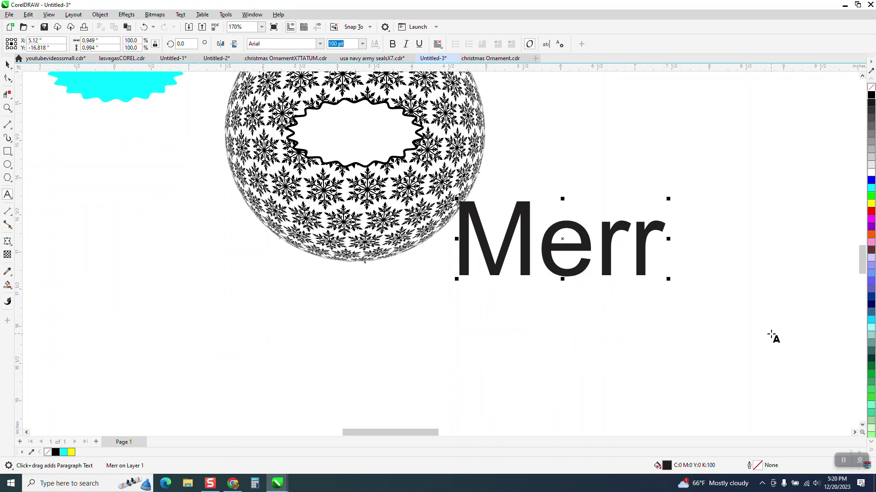
{"action": "type", "text": "y"}
{"action": "key", "text": "Return"}
{"action": "type", "text": "Chr"}
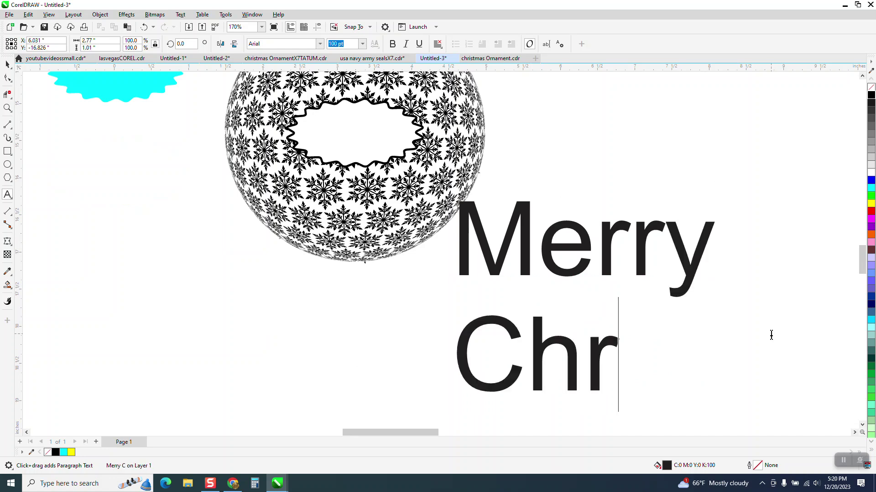
{"action": "type", "text": "istmas"}
{"action": "key", "text": "Escape"}
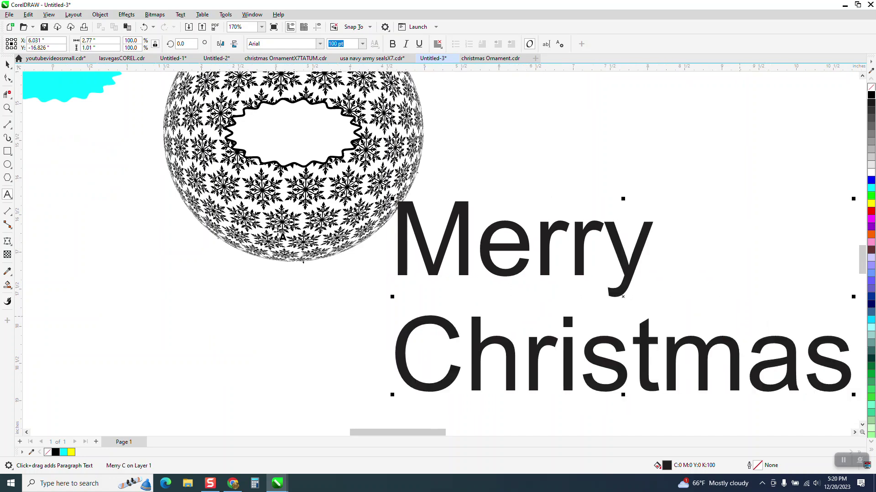
Centre-align the Merry Christmas text and set its font to hello honey - Personal Use
{"action": "left_click", "coordinate": [7, 64]}
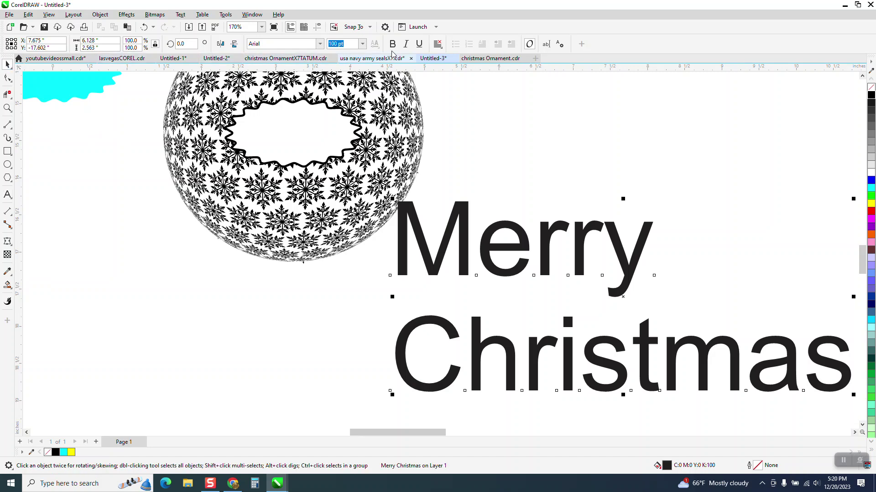
{"action": "left_click", "coordinate": [437, 44]}
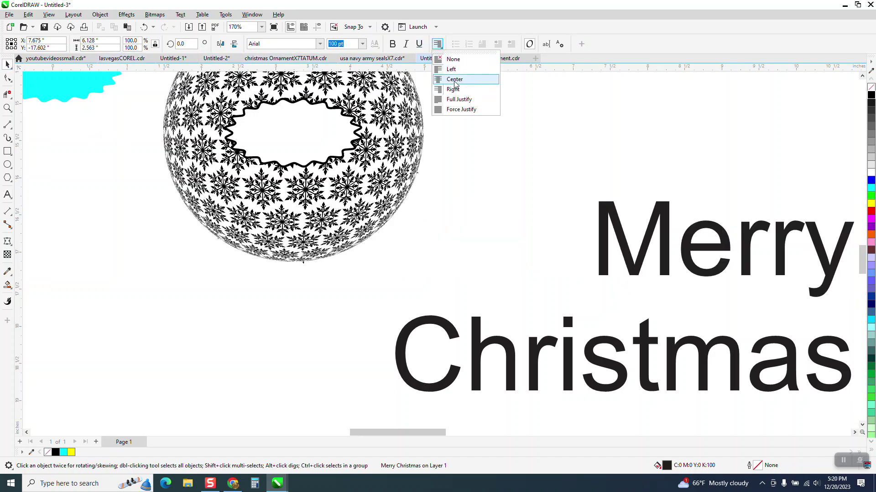
{"action": "left_click", "coordinate": [455, 80]}
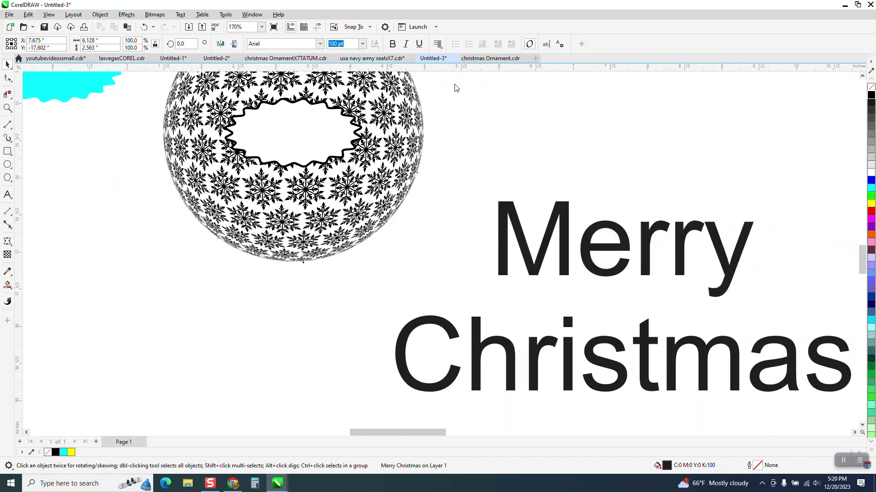
{"action": "left_click", "coordinate": [320, 44]}
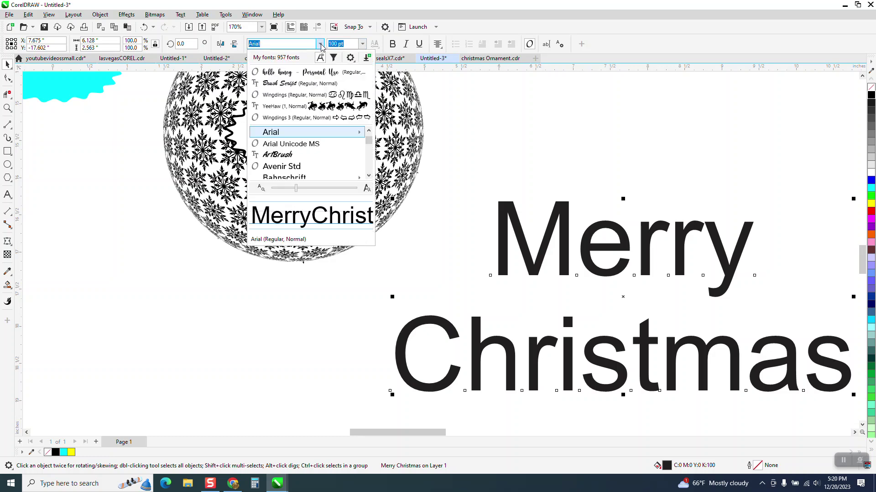
{"action": "left_click", "coordinate": [285, 73]}
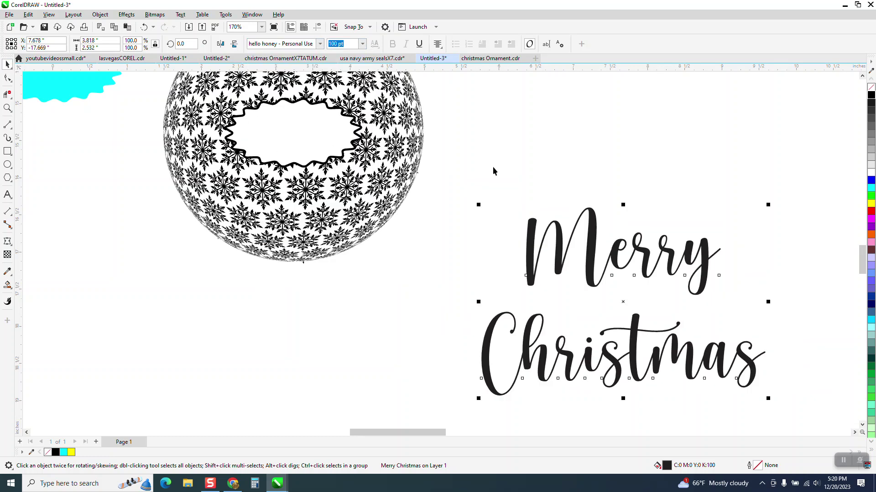
Scale the Merry Christmas text down to about 1.1 by 0.73 inches and centre it in the wavy oval
{"action": "left_click_drag", "start_coordinate": [769, 203], "coordinate": [637, 336]}
{"action": "key", "text": "p"}
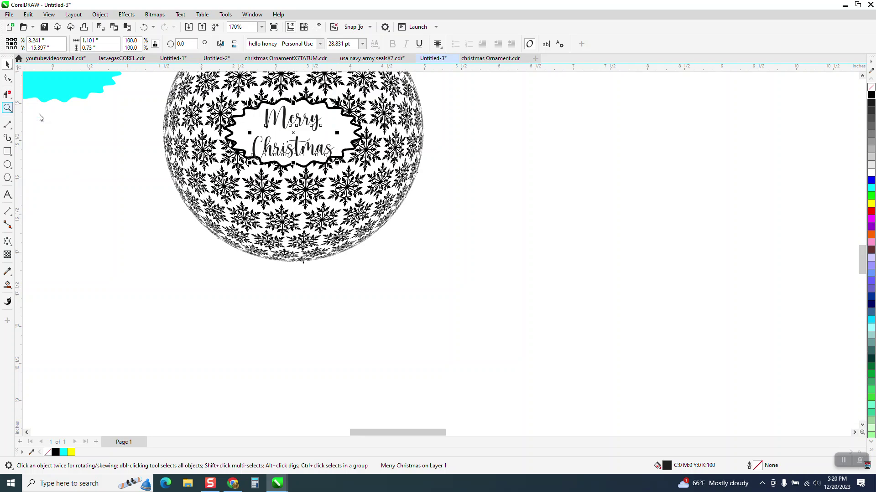
{"action": "key", "text": "z"}
{"action": "left_click_drag", "start_coordinate": [205, 96], "coordinate": [451, 203]}
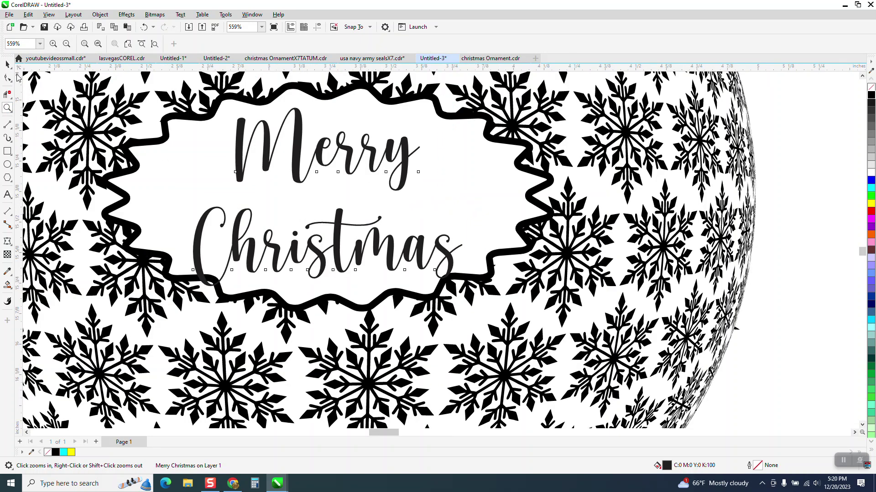
Pull the stray black fragment off the ball's lower-right edge and delete it
{"action": "key", "text": "space"}
{"action": "left_click", "coordinate": [768, 149]}
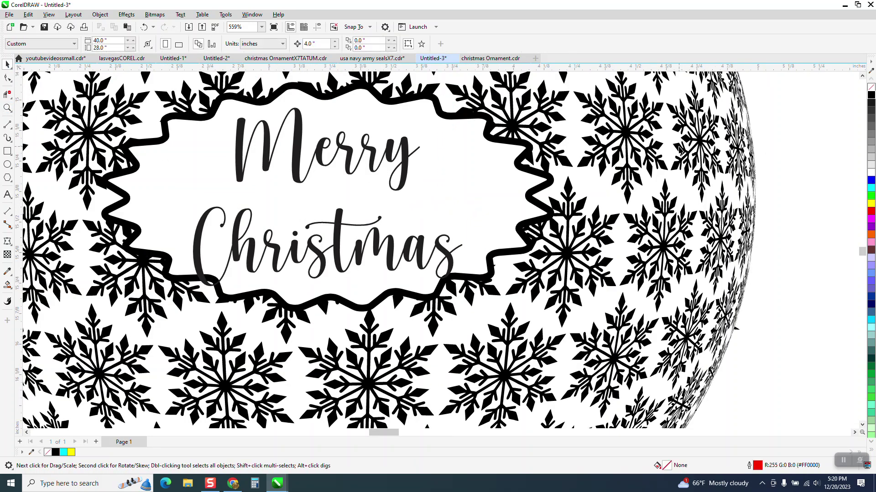
{"action": "left_click", "coordinate": [738, 331]}
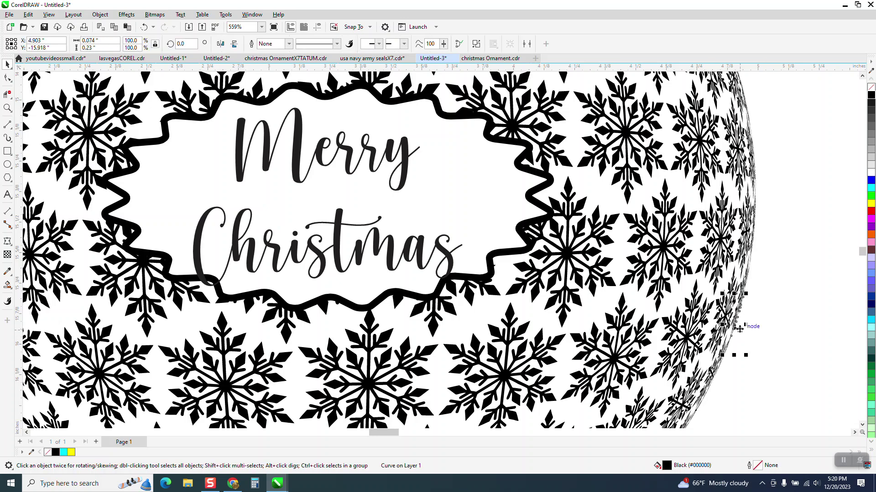
{"action": "left_click_drag", "start_coordinate": [741, 329], "coordinate": [797, 337]}
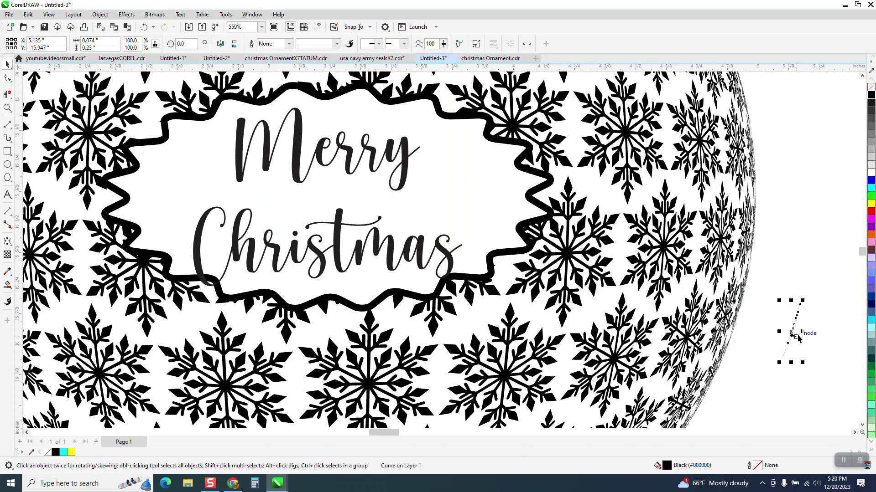
{"action": "key", "text": "XF86Calculator"}
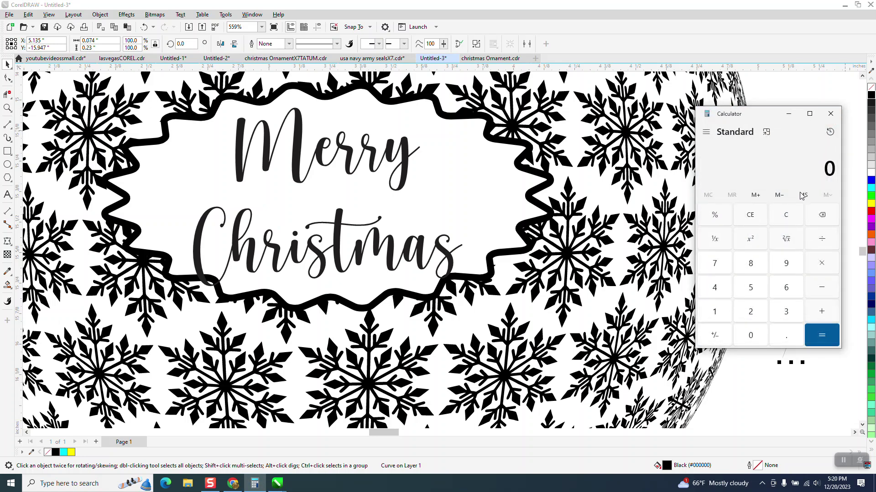
{"action": "left_click", "coordinate": [830, 113]}
{"action": "left_click", "coordinate": [815, 222]}
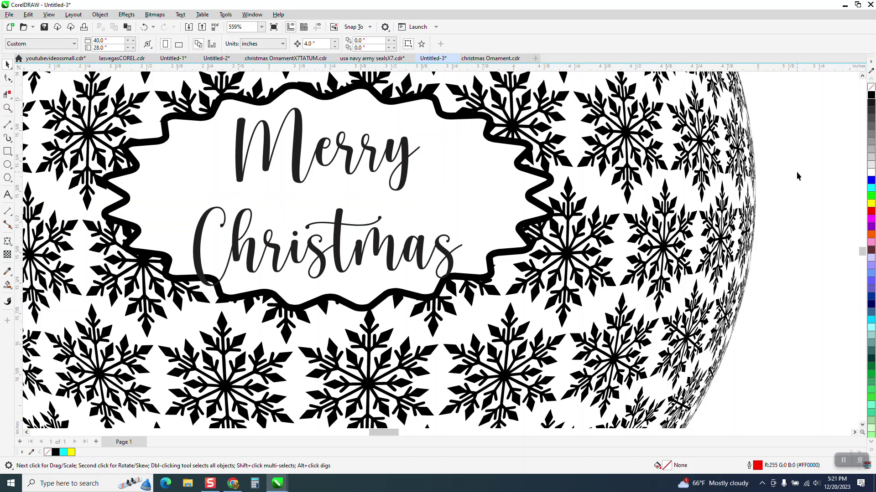
Reduce the nudge distance and nudge the Merry Christmas text up about 0.03 inches inside the wavy oval
{"action": "left_click", "coordinate": [315, 44]}
{"action": "double_click", "coordinate": [312, 44]}
{"action": "key", "text": "BackSpace"}
{"action": "left_click", "coordinate": [401, 144]}
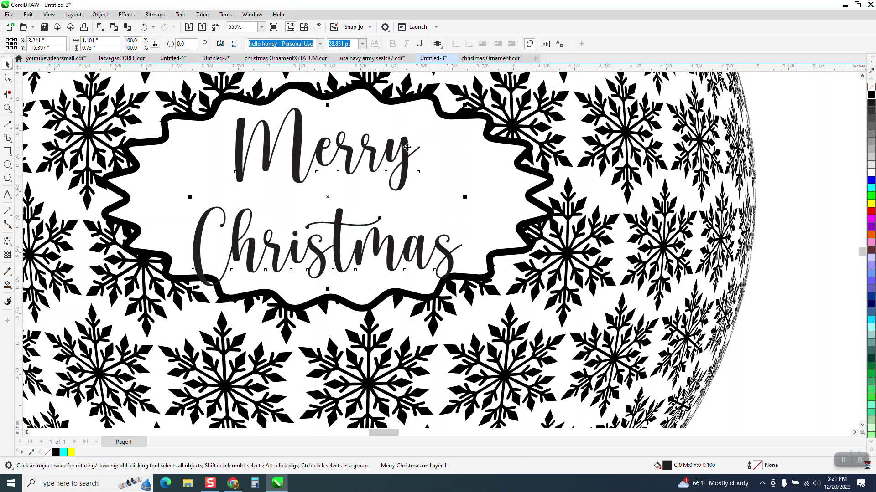
{"action": "key", "text": "Up"}
{"action": "key", "text": "Up"}
{"action": "key", "text": "Up"}
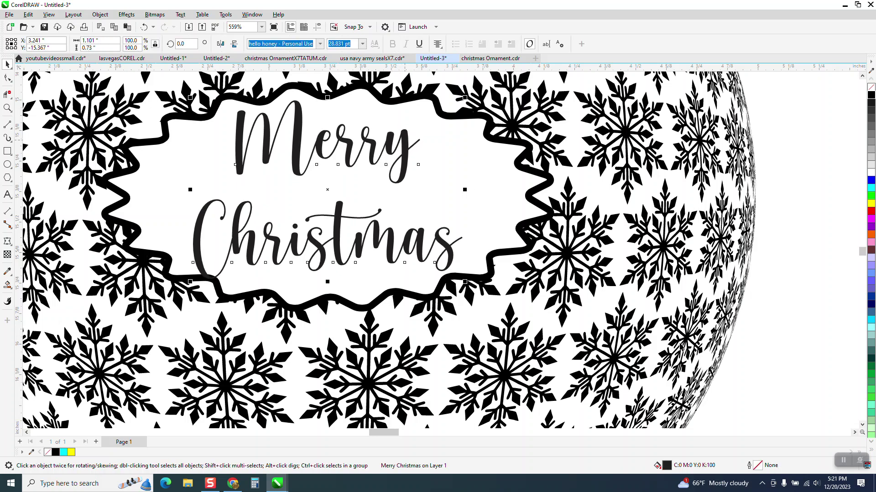
Fill the Merry Christmas text with pure RGB black
{"action": "left_click", "coordinate": [871, 97]}
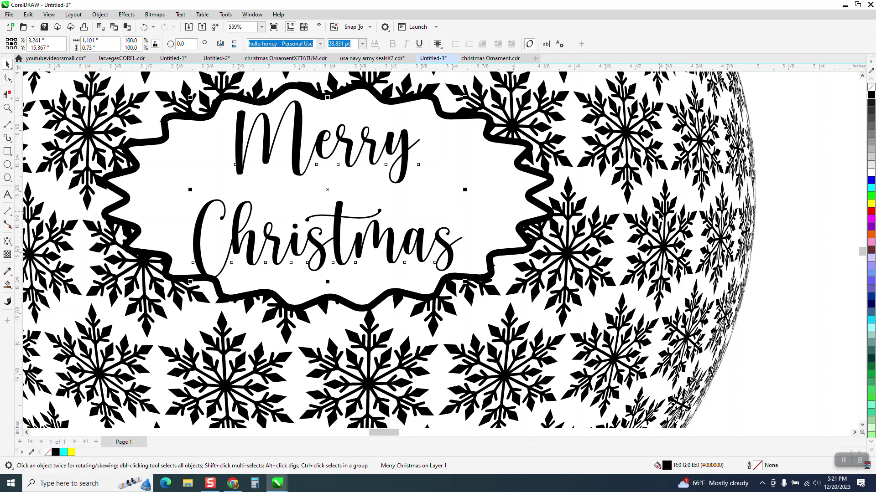
{"action": "scroll", "coordinate": [442, 255], "scroll_direction": "down", "scroll_amount": 2}
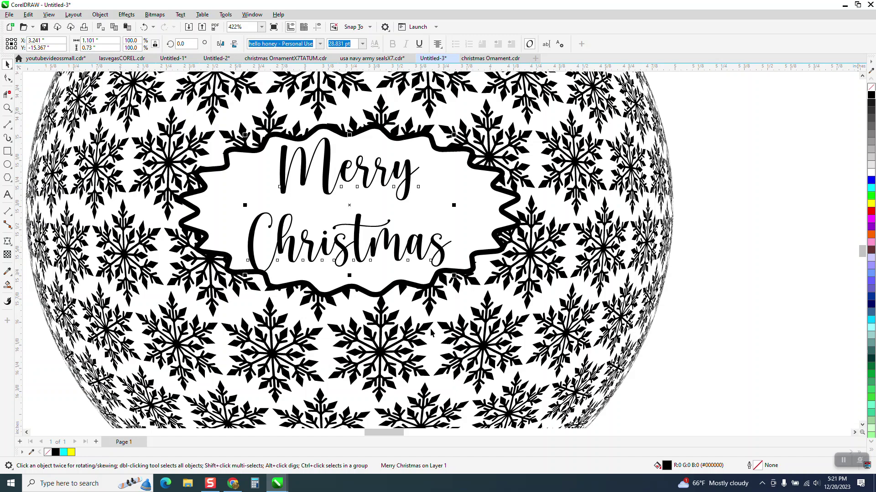
{"action": "scroll", "coordinate": [431, 333], "scroll_direction": "down", "scroll_amount": 1}
{"action": "left_click", "coordinate": [690, 242]}
{"action": "scroll", "coordinate": [367, 237], "scroll_direction": "down", "scroll_amount": 2}
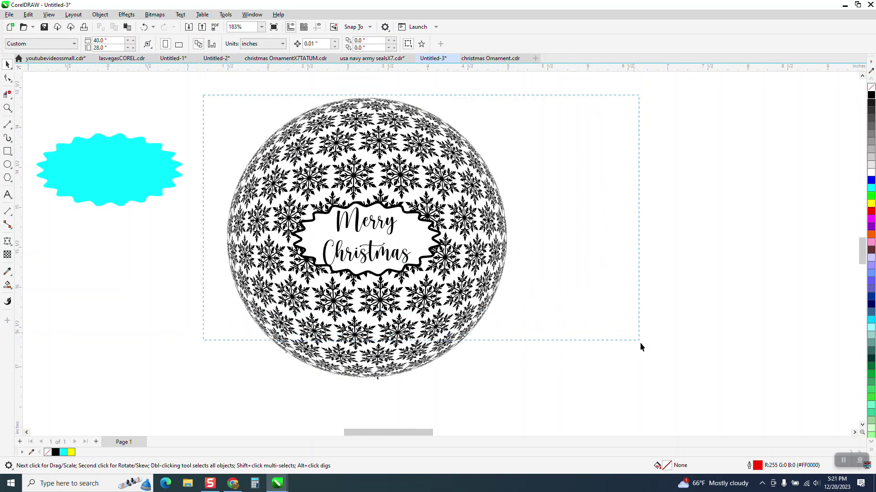
Group all the snowflakes of the ball together with the wavy oval label and the Merry Christmas text
{"action": "left_click_drag", "start_coordinate": [658, 378], "coordinate": [658, 379]}
{"action": "scroll", "coordinate": [155, 145], "scroll_direction": "down", "scroll_amount": 1}
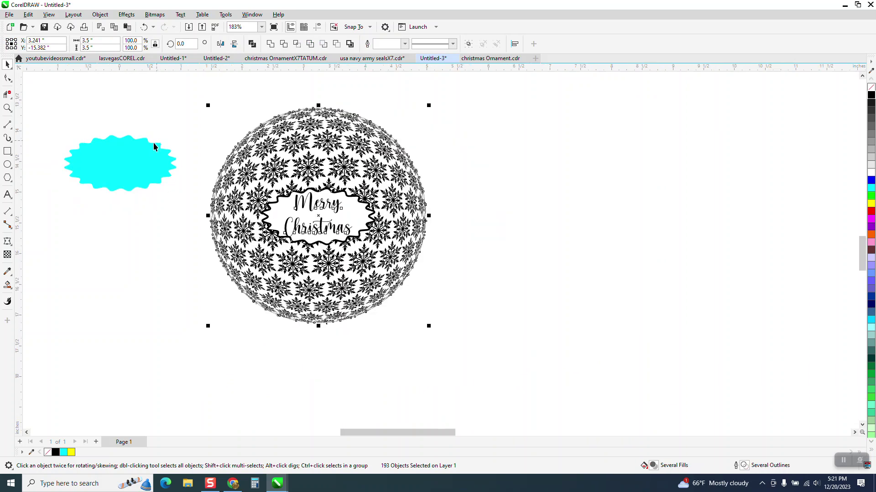
{"action": "left_click", "coordinate": [8, 164]}
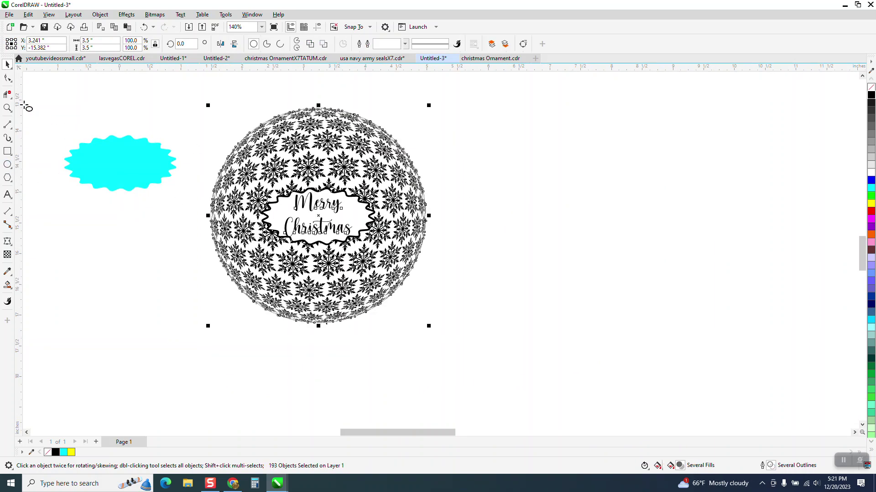
{"action": "left_click", "coordinate": [8, 66]}
{"action": "left_click_drag", "start_coordinate": [180, 78], "coordinate": [548, 358]}
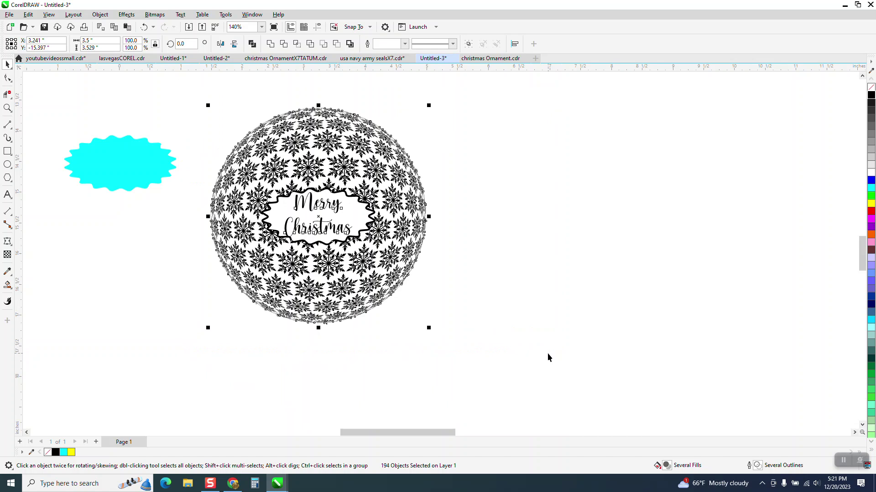
{"action": "key", "text": "ctrl+g"}
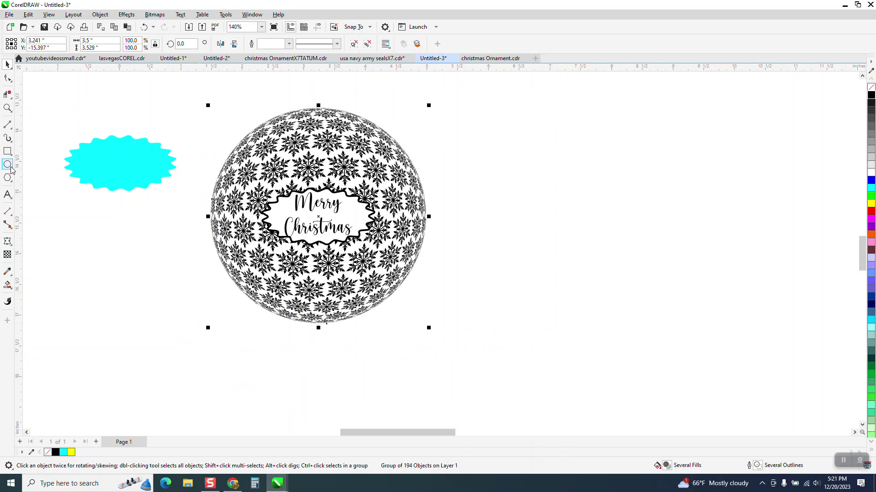
Draw a circle 3.56 inches in diameter and centre it on the grouped snowflake ball
{"action": "key", "text": "F7"}
{"action": "left_click_drag", "start_coordinate": [679, 155], "coordinate": [459, 374]}
{"action": "left_click_drag", "start_coordinate": [98, 42], "coordinate": [51, 43]}
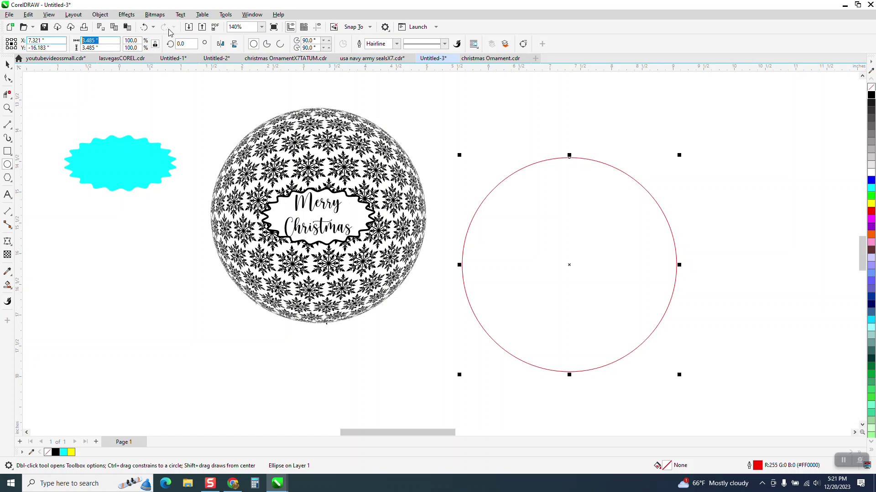
{"action": "type", "text": "3.56"}
{"action": "key", "text": "Return"}
{"action": "key", "text": "p"}
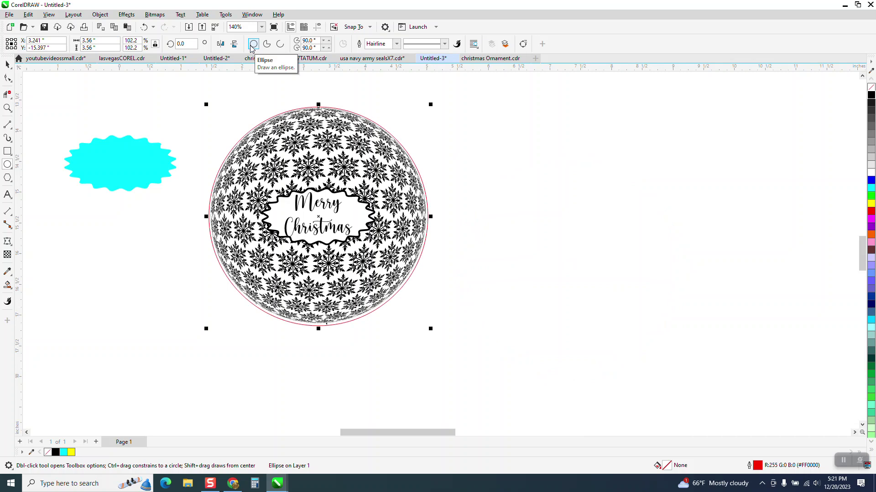
Examine the gap between the red circle and the upper edge of the snowflake ball
{"action": "left_click", "coordinate": [7, 108]}
{"action": "left_click_drag", "start_coordinate": [273, 97], "coordinate": [404, 131]}
{"action": "right_click", "coordinate": [301, 191]}
{"action": "right_click", "coordinate": [261, 154]}
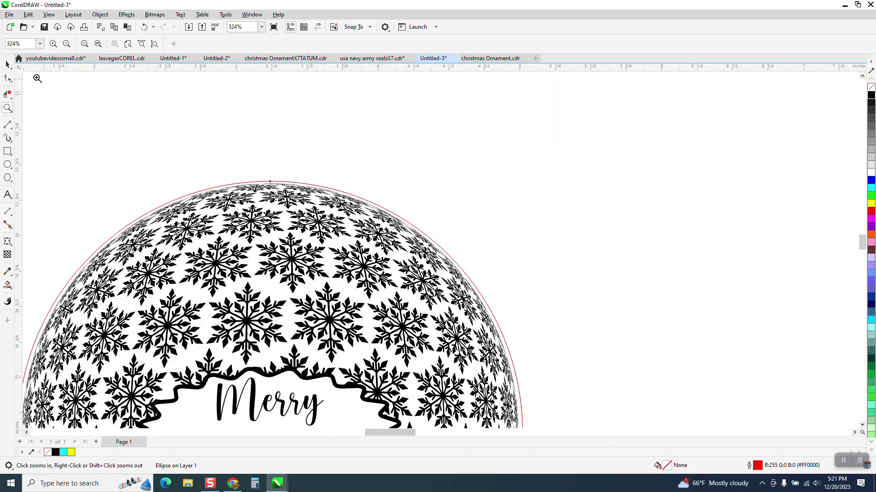
{"action": "left_click", "coordinate": [8, 65]}
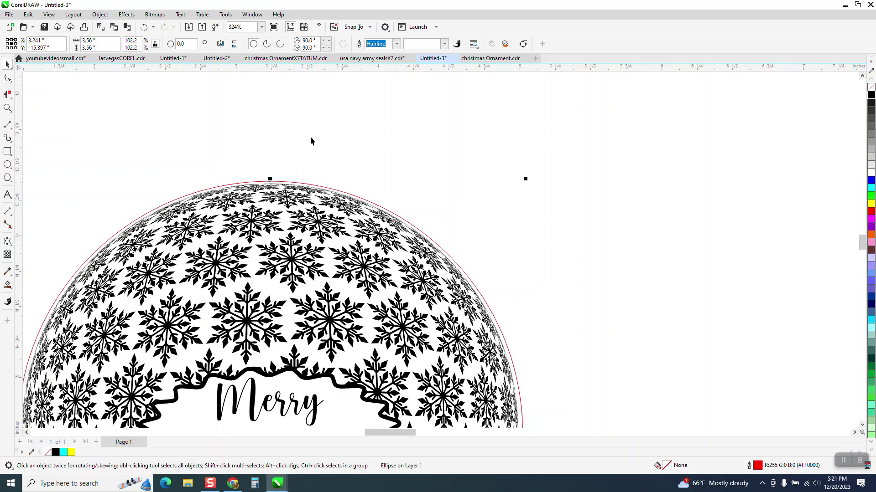
{"action": "scroll", "coordinate": [310, 136], "scroll_direction": "down", "scroll_amount": 1}
{"action": "scroll", "coordinate": [404, 180], "scroll_direction": "down", "scroll_amount": 2}
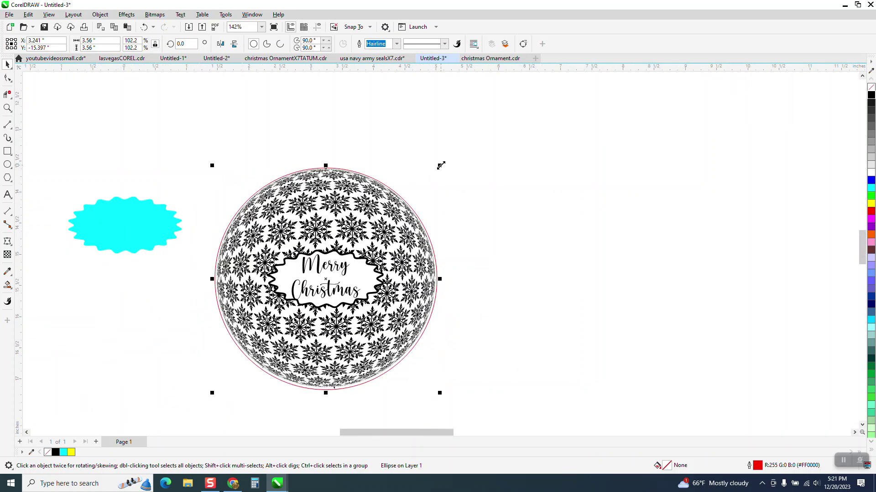
{"action": "left_click", "coordinate": [426, 153]}
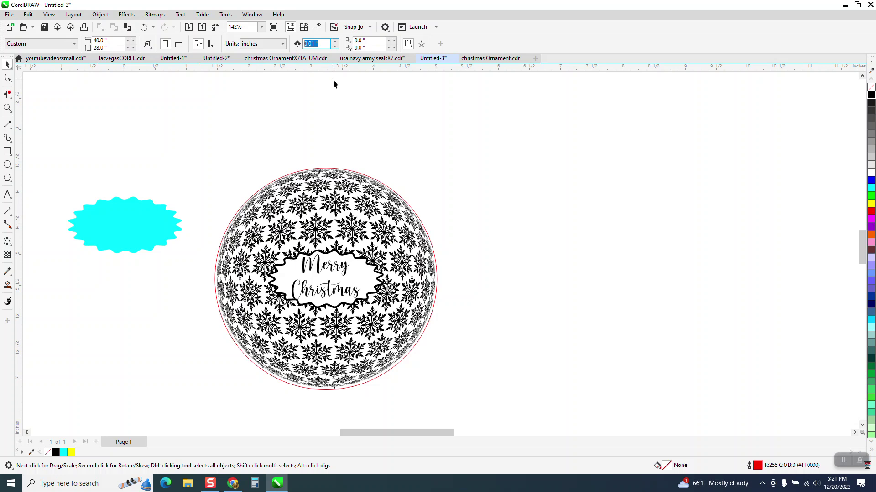
{"action": "type", "text": "5"}
{"action": "left_click", "coordinate": [414, 215]}
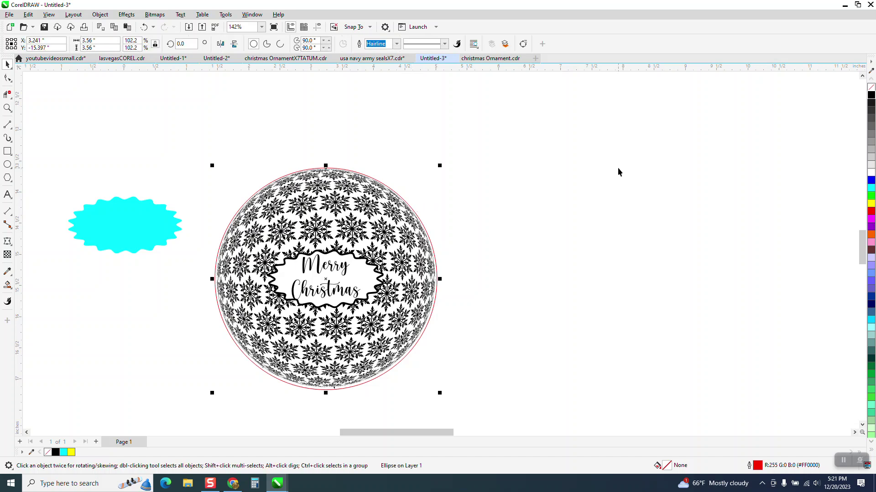
{"action": "key", "text": "Right"}
{"action": "key", "text": "Left"}
{"action": "key", "text": "Left"}
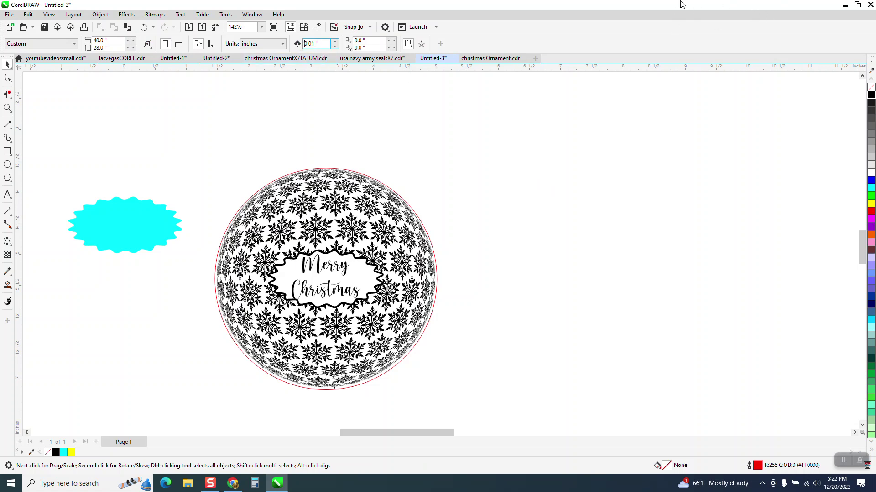
Set the nudge distance to 4 inches and nudge the red circle once to the right of the snowflake ball
{"action": "left_click_drag", "start_coordinate": [321, 43], "coordinate": [297, 43]}
{"action": "type", "text": "4"}
{"action": "key", "text": "Return"}
{"action": "left_click", "coordinate": [417, 221]}
{"action": "key", "text": "Right"}
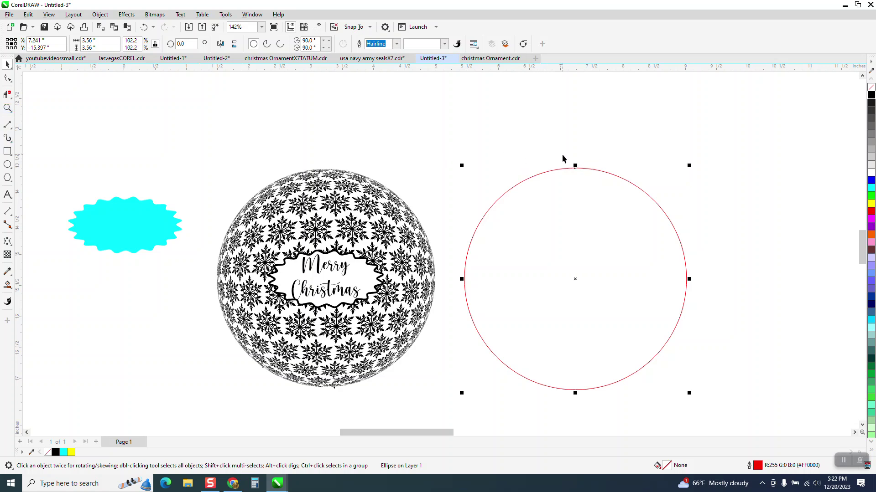
Draw a 0.6-inch circle centred on the large circle's topmost point and trim the overlapping segments to form a hanging tab
{"action": "left_click", "coordinate": [8, 167]}
{"action": "left_click_drag", "start_coordinate": [607, 218], "coordinate": [565, 248]}
{"action": "left_click", "coordinate": [8, 66]}
{"action": "left_click_drag", "start_coordinate": [588, 237], "coordinate": [559, 169]}
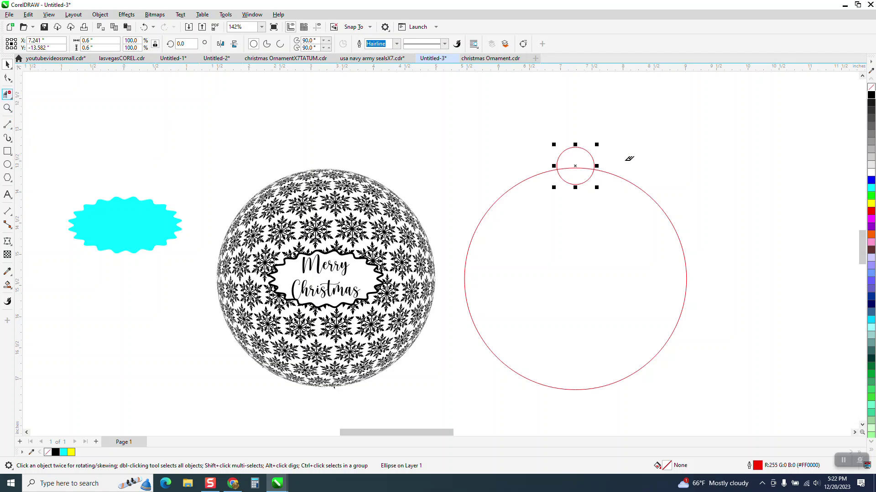
{"action": "left_click", "coordinate": [575, 186]}
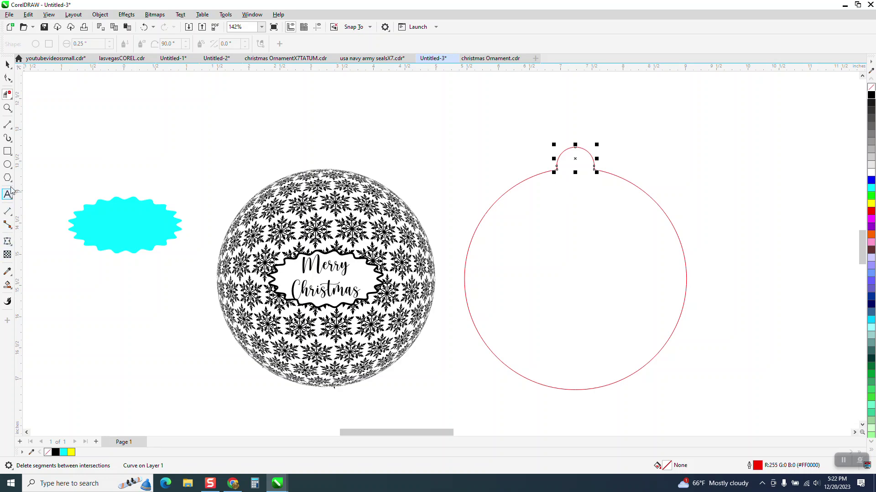
Draw a small circle above the cyan wavy oval and set its diameter to 0.25 inches
{"action": "left_click", "coordinate": [8, 164]}
{"action": "left_click_drag", "start_coordinate": [144, 132], "coordinate": [165, 153]}
{"action": "left_click", "coordinate": [115, 41]}
{"action": "double_click", "coordinate": [116, 41]}
{"action": "type", "text": ".25"}
{"action": "key", "text": "Return"}
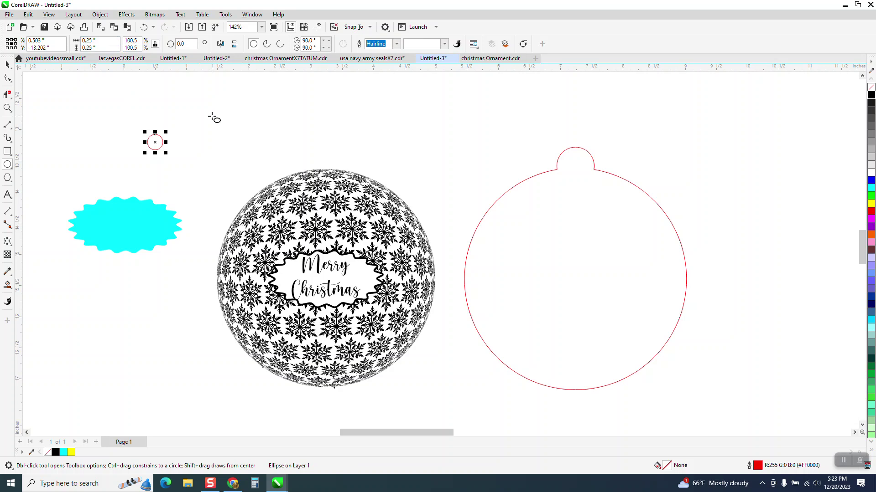
Move the 0.25-inch circle into the middle of the hanging tab as its hole
{"action": "left_click", "coordinate": [7, 64]}
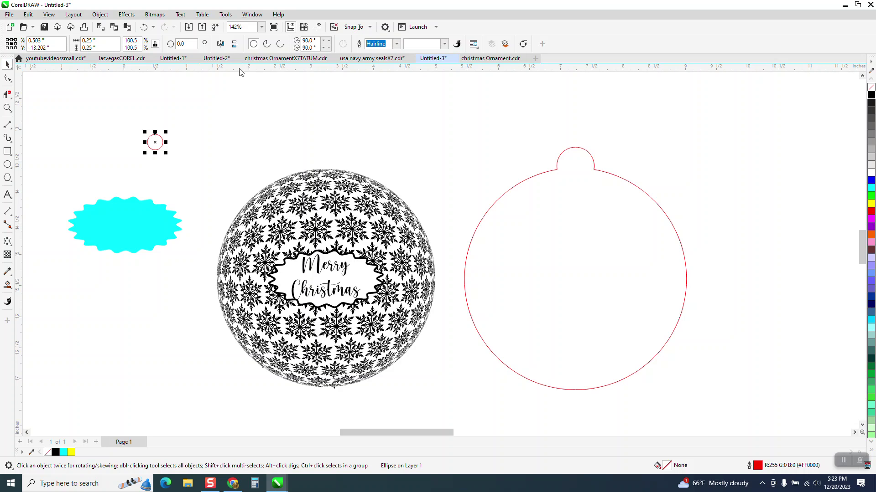
{"action": "left_click_drag", "start_coordinate": [156, 141], "coordinate": [576, 165]}
{"action": "left_click", "coordinate": [578, 130]}
{"action": "scroll", "coordinate": [472, 145], "scroll_direction": "down", "scroll_amount": 1}
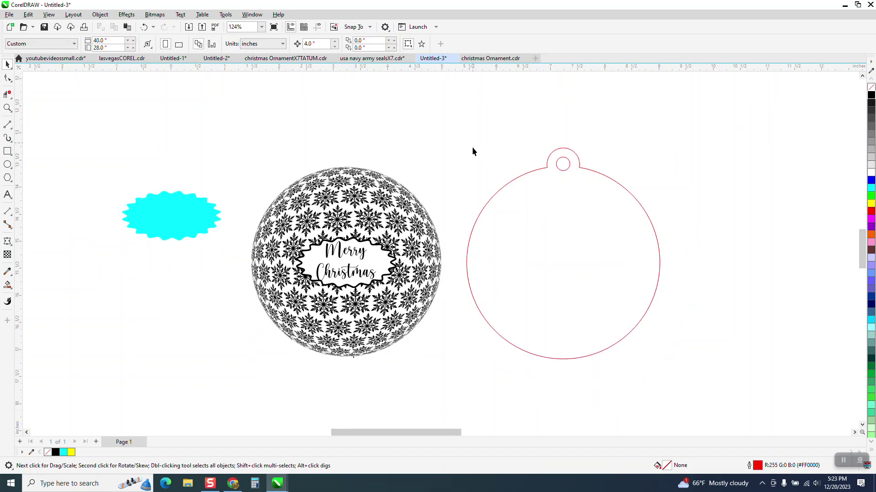
Use Smart Fill to create a cyan shape from the region inside the ornament outline and its tab
{"action": "left_click", "coordinate": [8, 285]}
{"action": "left_click", "coordinate": [572, 250]}
{"action": "scroll", "coordinate": [572, 251], "scroll_direction": "down", "scroll_amount": 3}
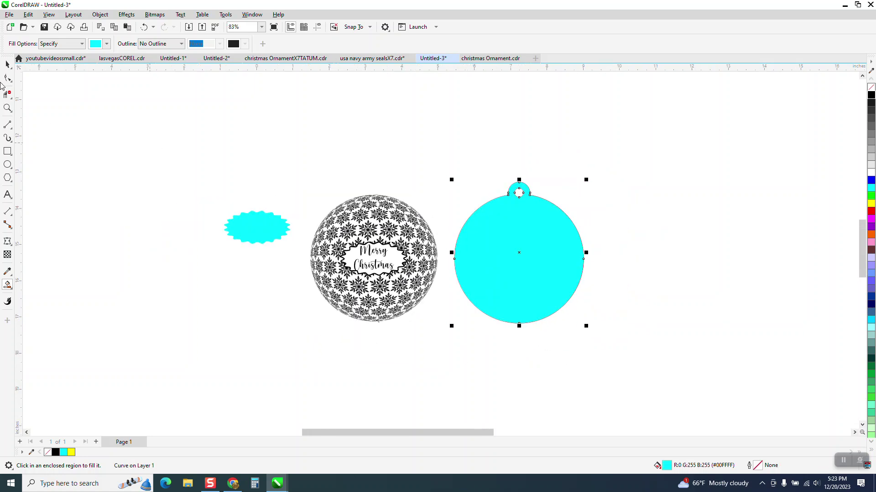
{"action": "key", "text": "space"}
{"action": "left_click_drag", "start_coordinate": [485, 221], "coordinate": [668, 222]}
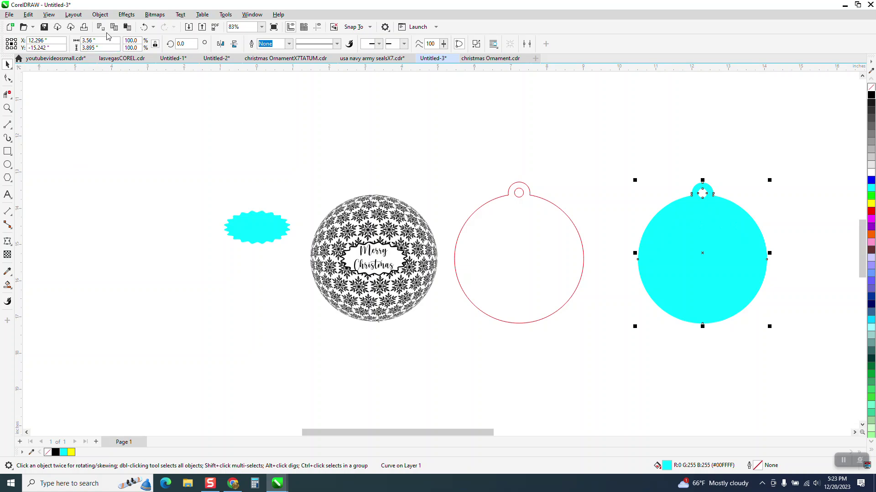
{"action": "left_click", "coordinate": [145, 28]}
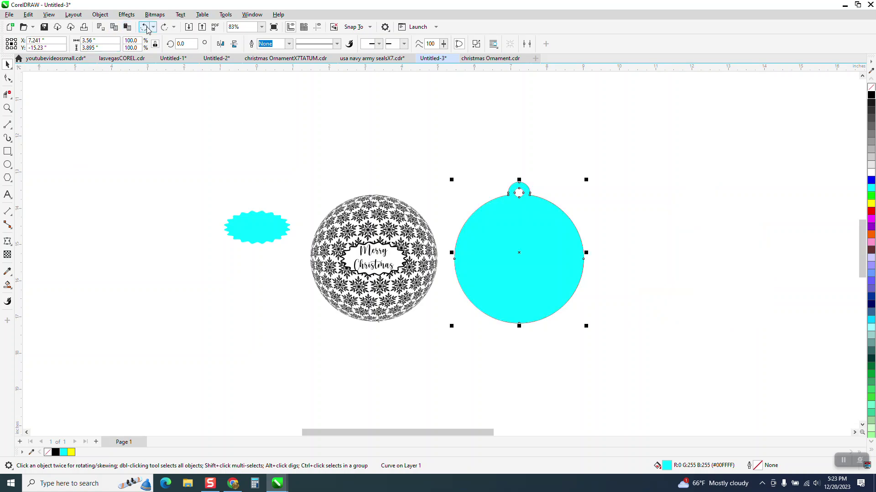
Nudge the cyan ornament shape 4 inches right, then remove its fill and give it a red outline
{"action": "left_click", "coordinate": [164, 27]}
{"action": "left_click_drag", "start_coordinate": [577, 148], "coordinate": [859, 361]}
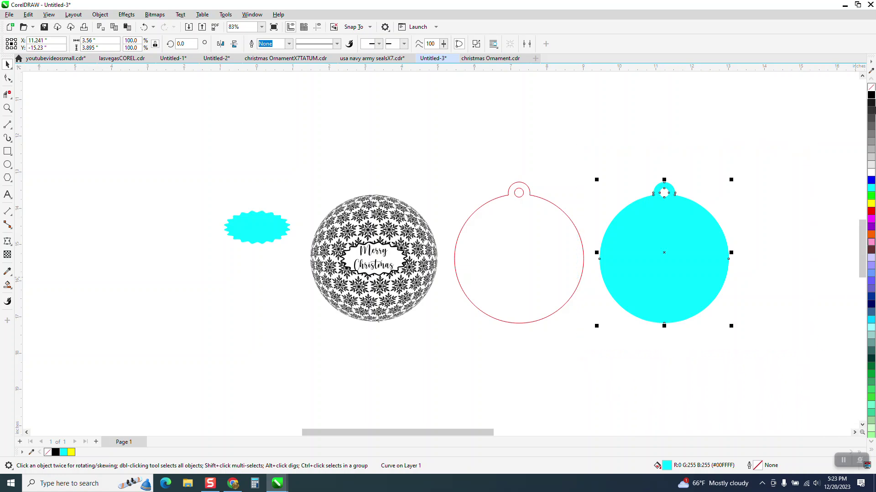
{"action": "left_click", "coordinate": [871, 88]}
{"action": "right_click", "coordinate": [871, 211]}
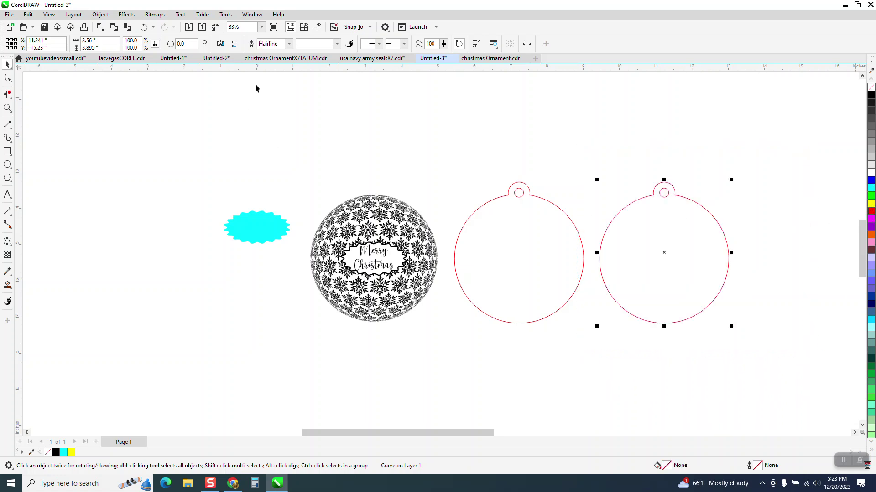
{"action": "left_click", "coordinate": [645, 232]}
{"action": "left_click", "coordinate": [577, 184]}
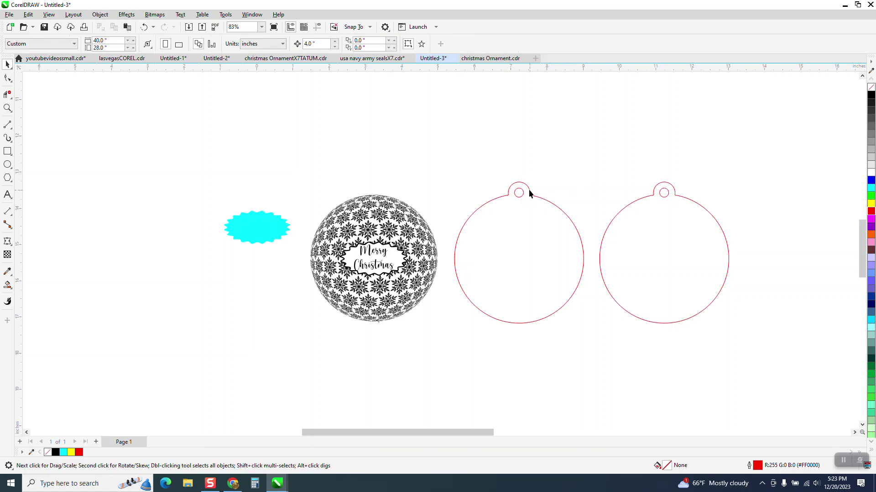
Pull the tab arc and hole circle off the original outline and nudge the separate pieces left and back right
{"action": "left_click_drag", "start_coordinate": [527, 190], "coordinate": [552, 190]}
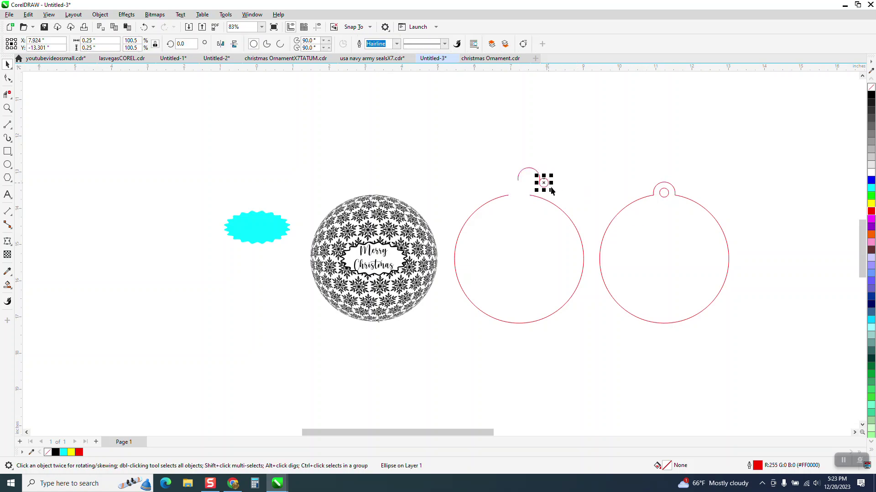
{"action": "left_click_drag", "start_coordinate": [436, 155], "coordinate": [558, 313]}
{"action": "key", "text": "Left"}
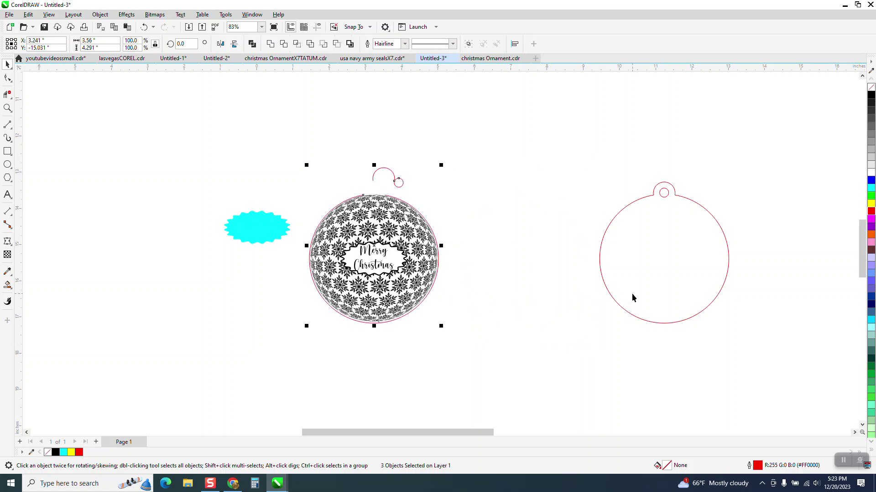
{"action": "key", "text": "Right"}
{"action": "key", "text": "Right"}
{"action": "key", "text": "Right"}
{"action": "key", "text": "Right"}
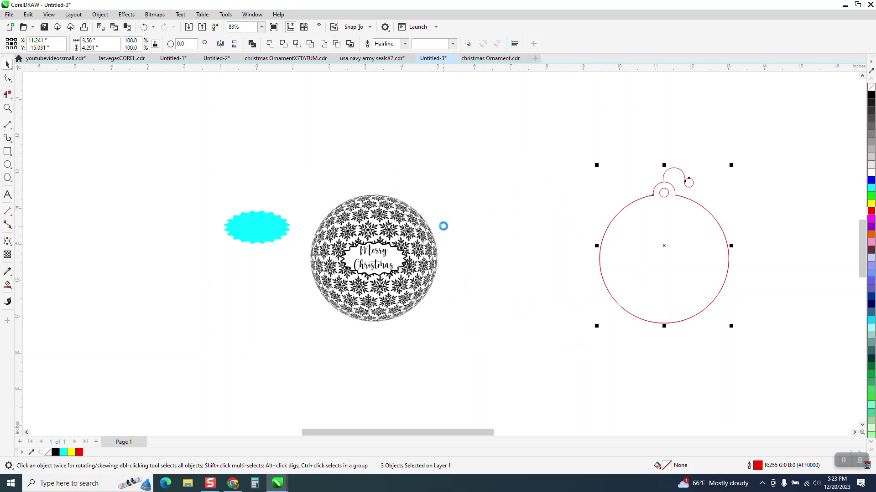
Delete the separate outline pieces and nudge the one-piece ornament outline 8 inches left onto the snowflake ball
{"action": "left_click_drag", "start_coordinate": [711, 298], "coordinate": [761, 331]}
{"action": "key", "text": "ctrl+l"}
{"action": "key", "text": "Left"}
{"action": "key", "text": "Left"}
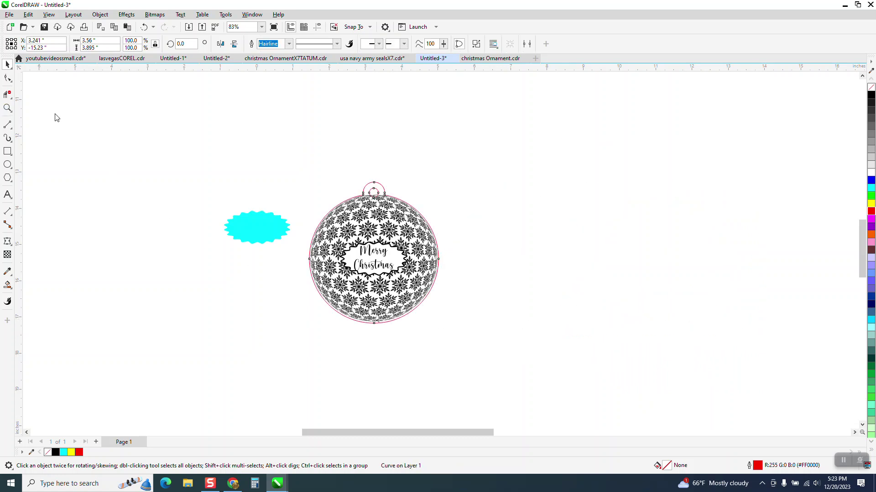
Examine how the tab and its hole overlap the ball's upper edge and how the outline surrounds the snowflake artwork
{"action": "left_click", "coordinate": [8, 108]}
{"action": "left_click_drag", "start_coordinate": [348, 172], "coordinate": [429, 233]}
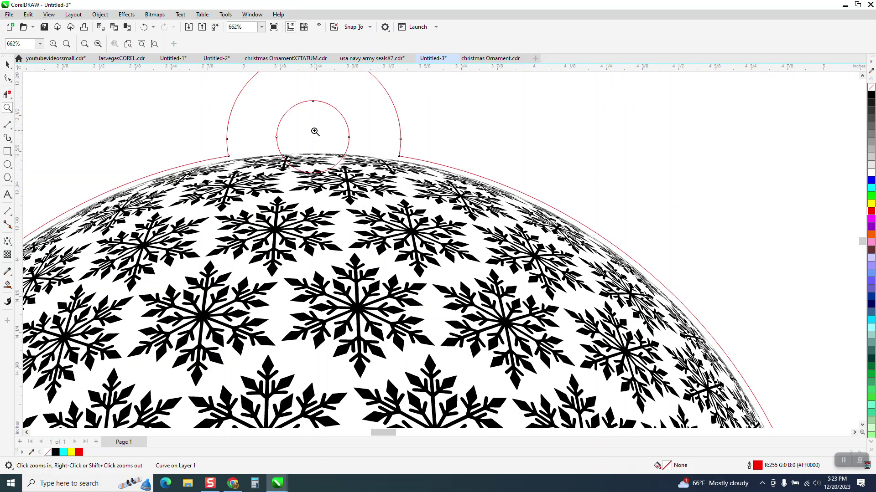
{"action": "right_click", "coordinate": [312, 146]}
{"action": "right_click", "coordinate": [312, 146]}
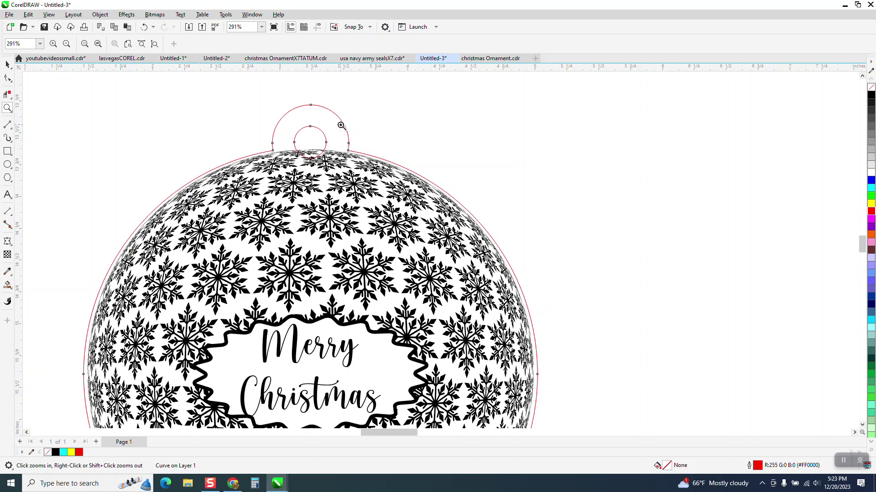
{"action": "right_click", "coordinate": [317, 143]}
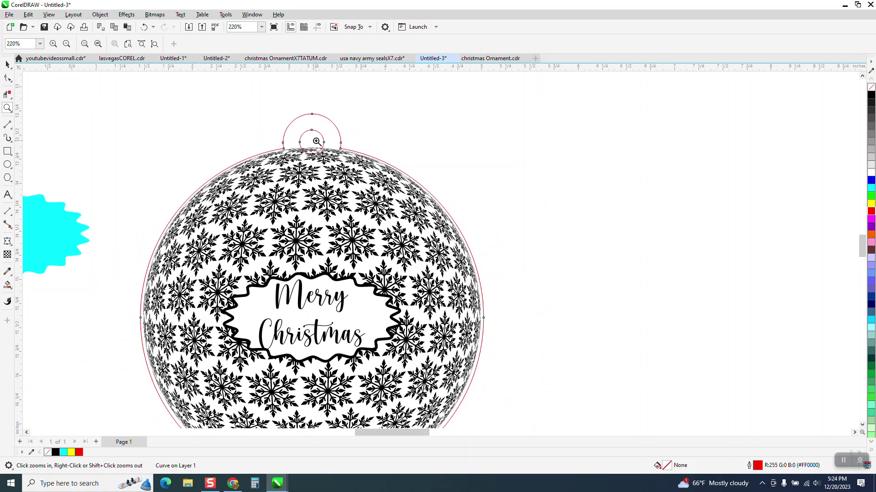
{"action": "left_click_drag", "start_coordinate": [223, 222], "coordinate": [464, 321]}
{"action": "scroll", "coordinate": [393, 241], "scroll_direction": "down", "scroll_amount": 2}
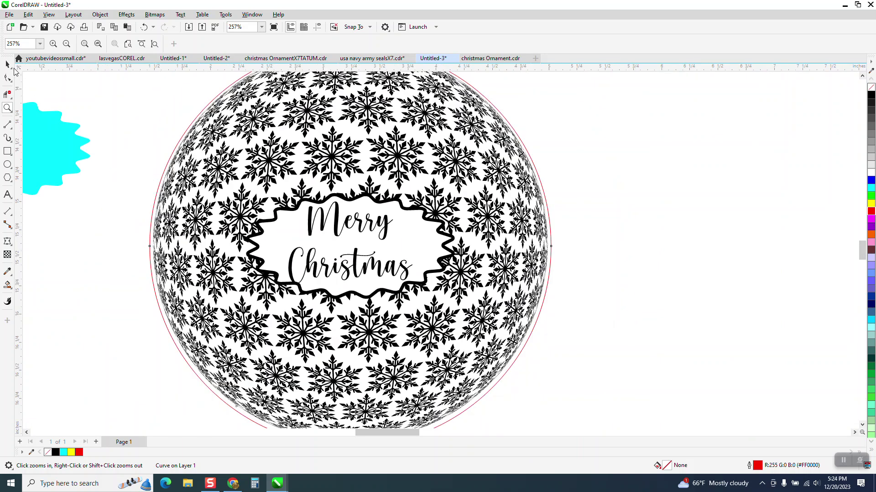
{"action": "scroll", "coordinate": [253, 207], "scroll_direction": "down", "scroll_amount": 4}
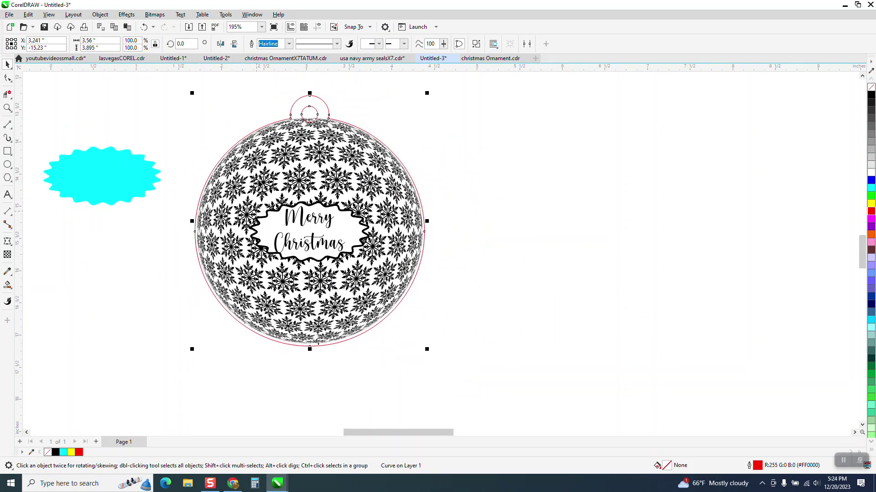
Select the red ornament outline together with the grouped snowflake ball
{"action": "left_click_drag", "start_coordinate": [179, 76], "coordinate": [302, 288]}
{"action": "left_click_drag", "start_coordinate": [460, 360], "coordinate": [465, 371]}
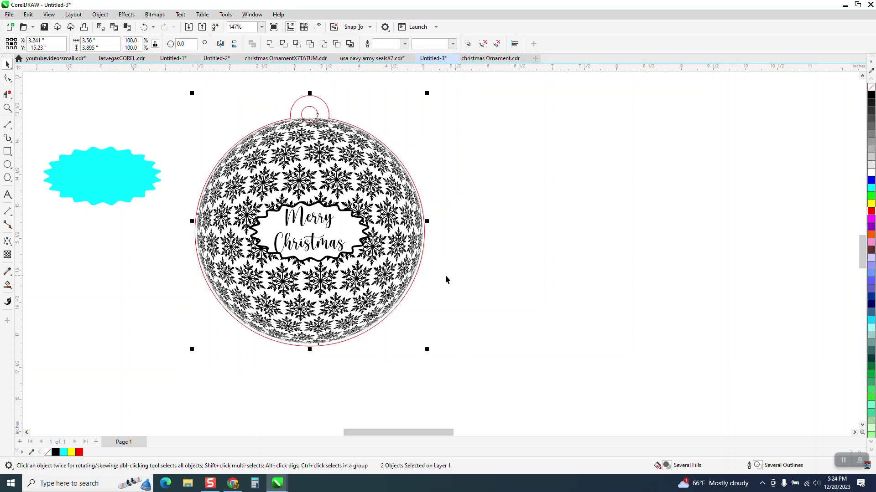